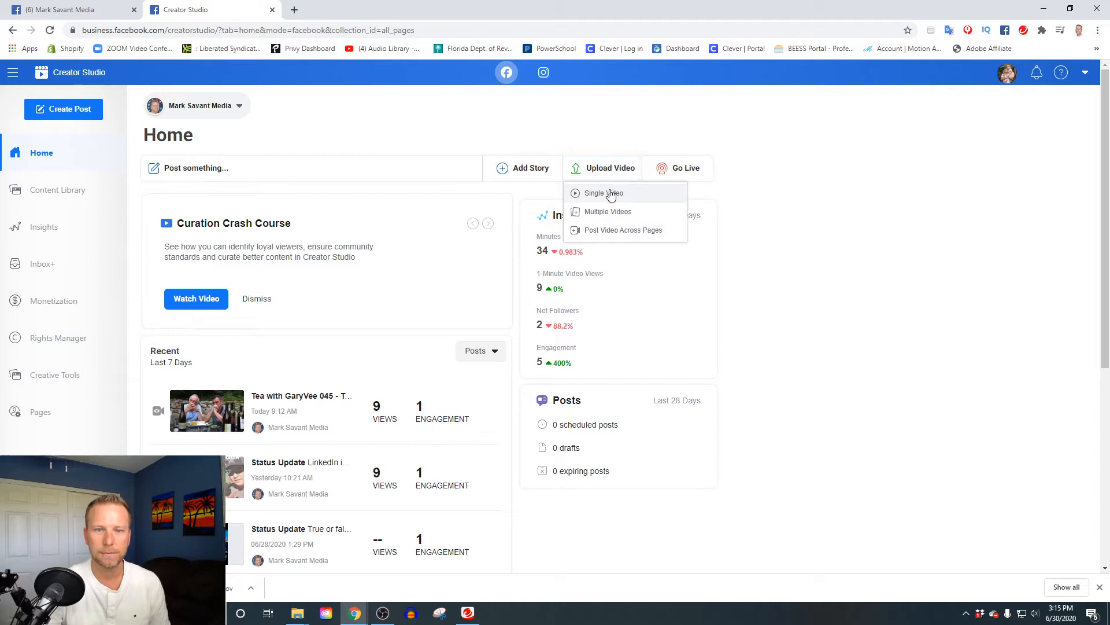
Upload the Tactics to Generate Revenue on YouTube video from the Facebook & LinkedIn & Twitter folder as a single video.
click(604, 193)
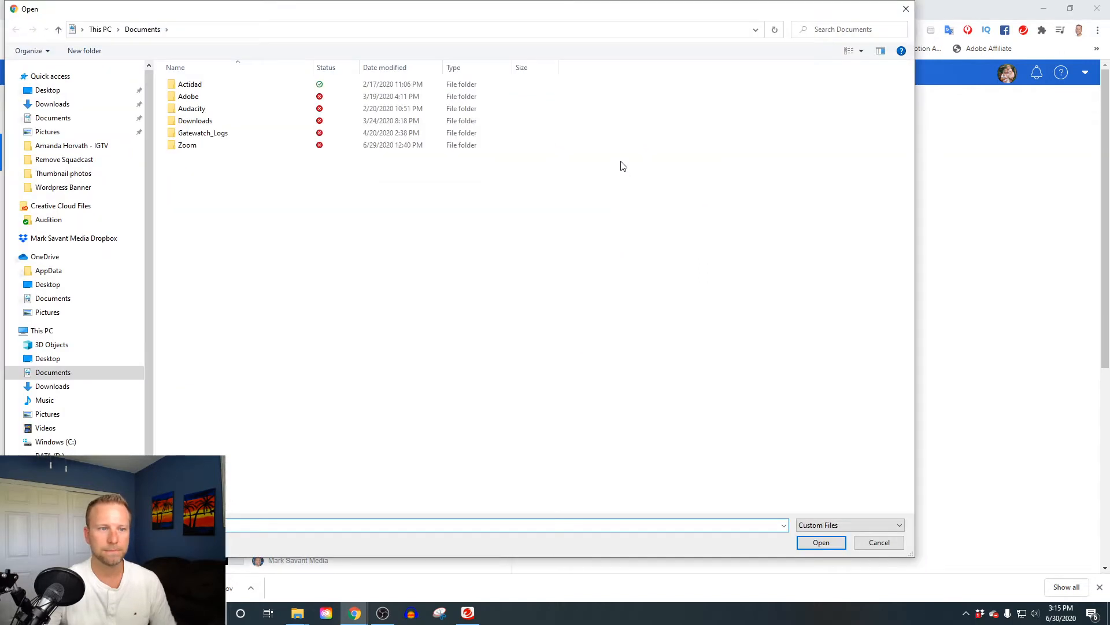
click(71, 145)
click(538, 31)
double_click(209, 83)
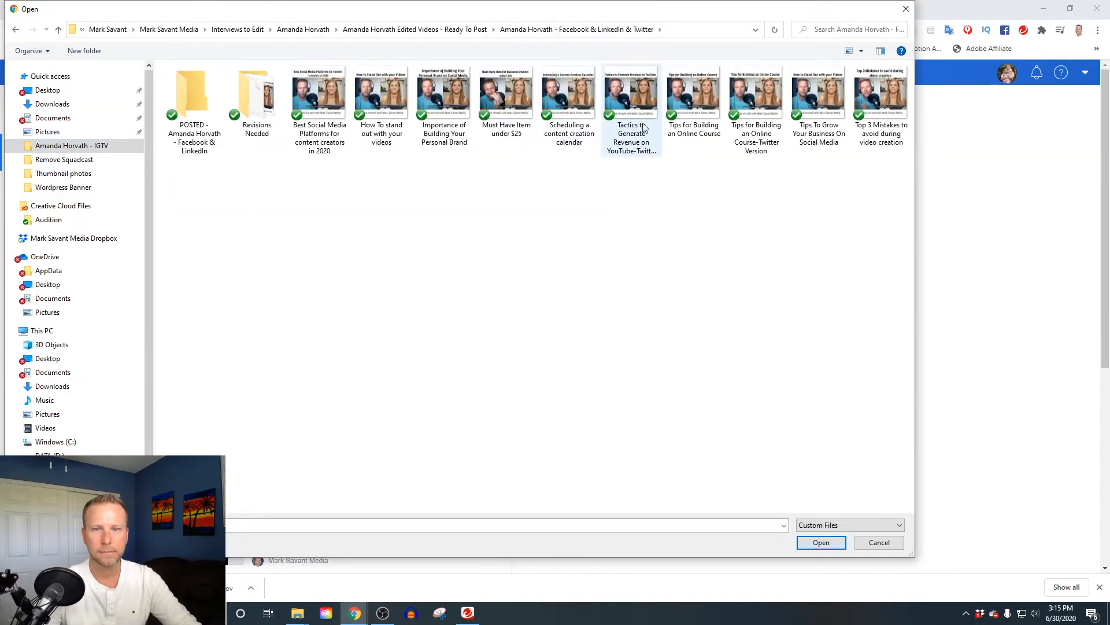
double_click(640, 113)
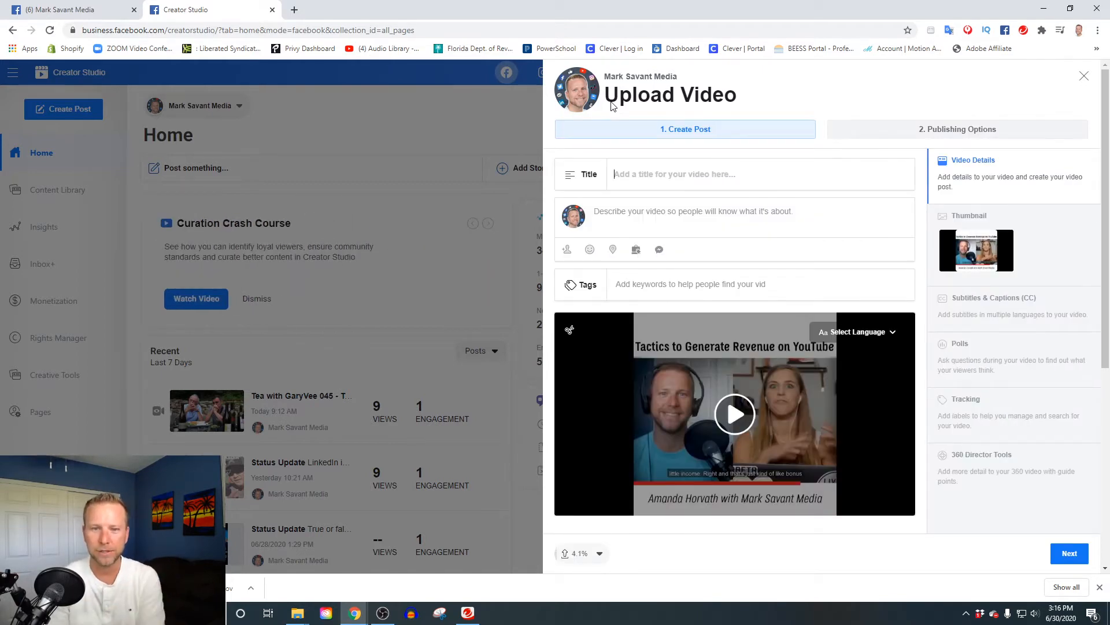
click(692, 171)
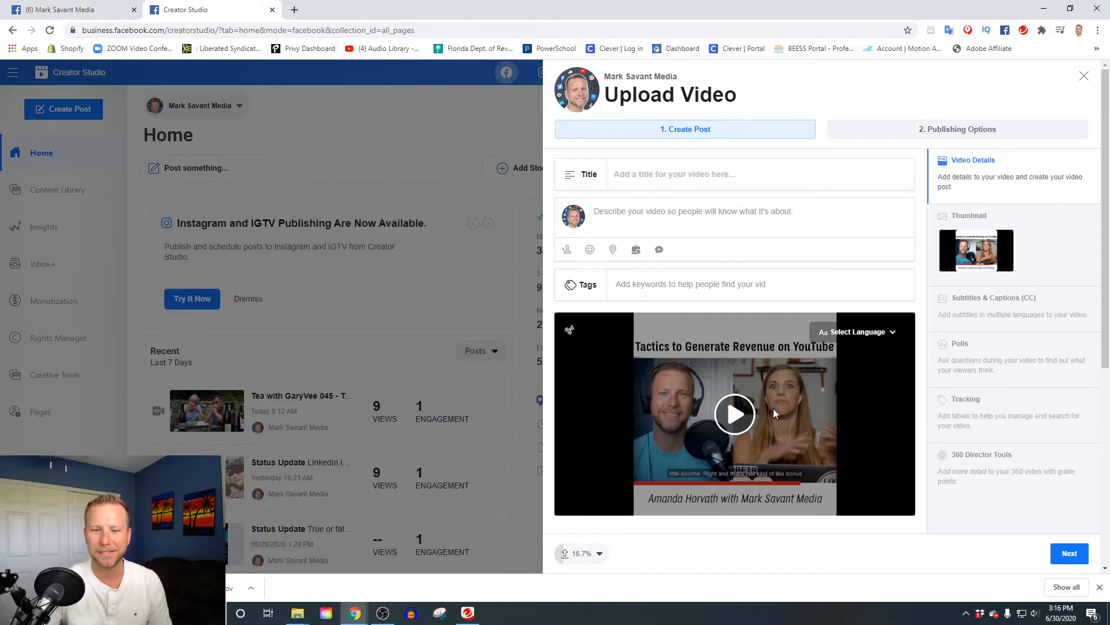
click(978, 255)
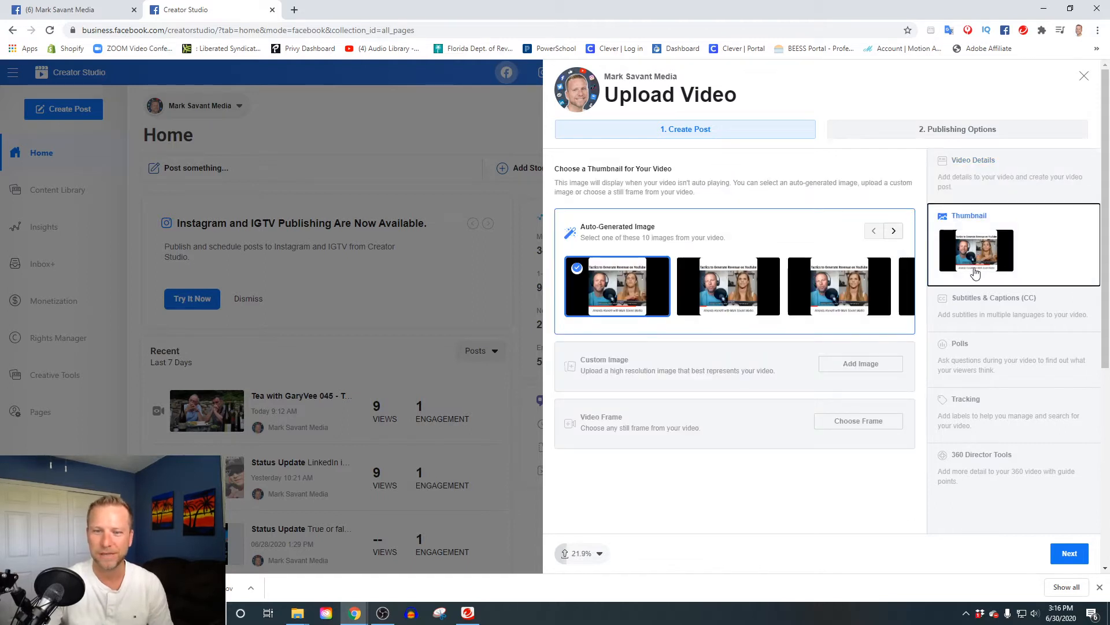
click(894, 231)
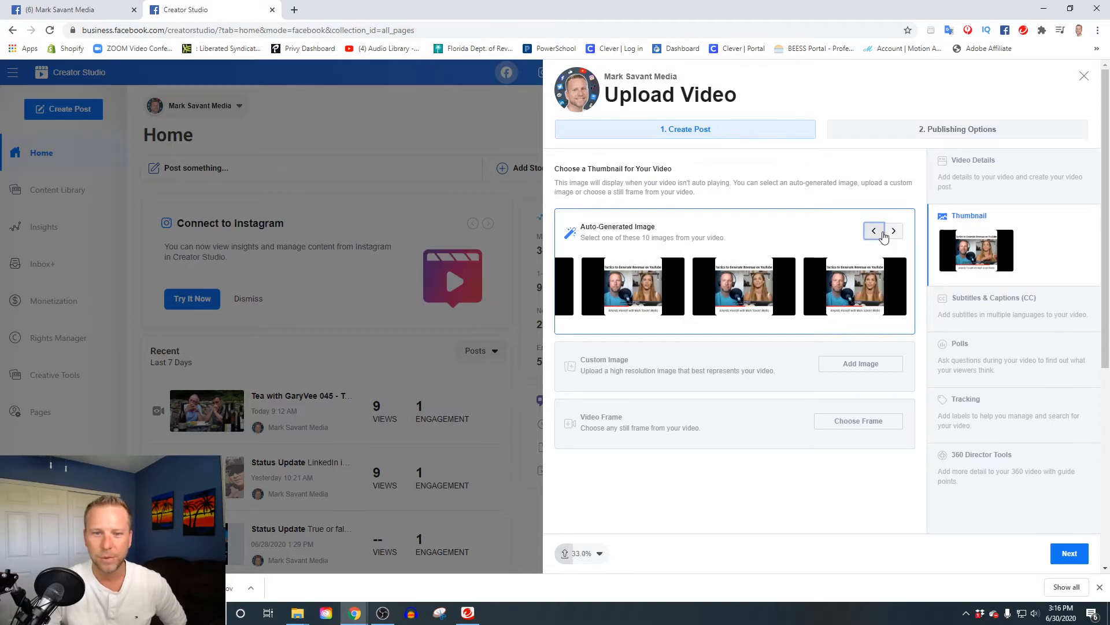
click(874, 231)
click(894, 233)
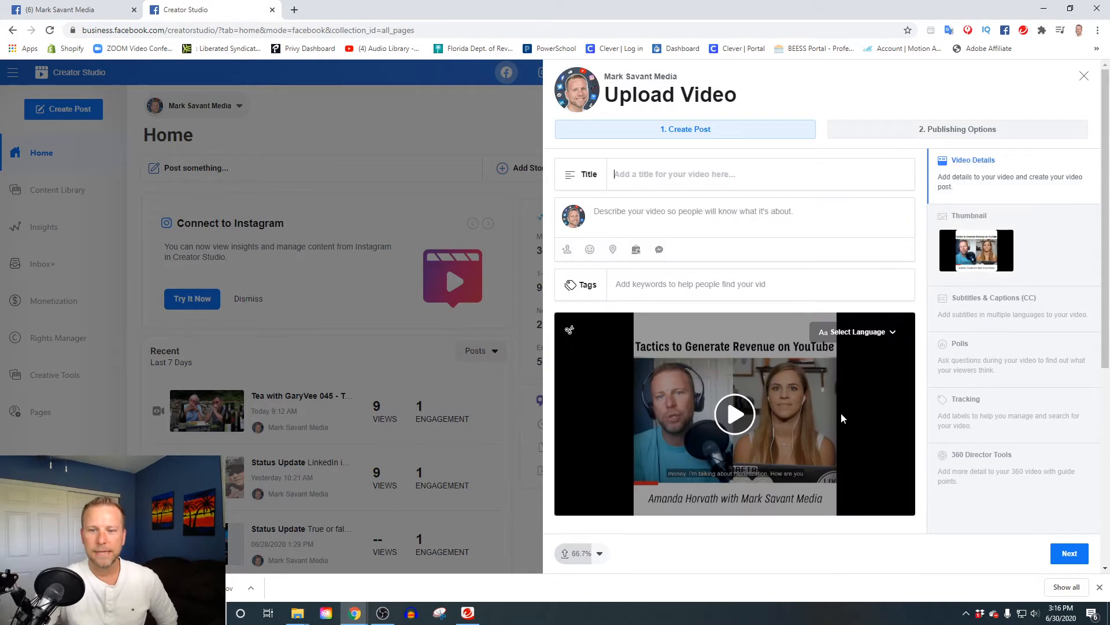
click(739, 174)
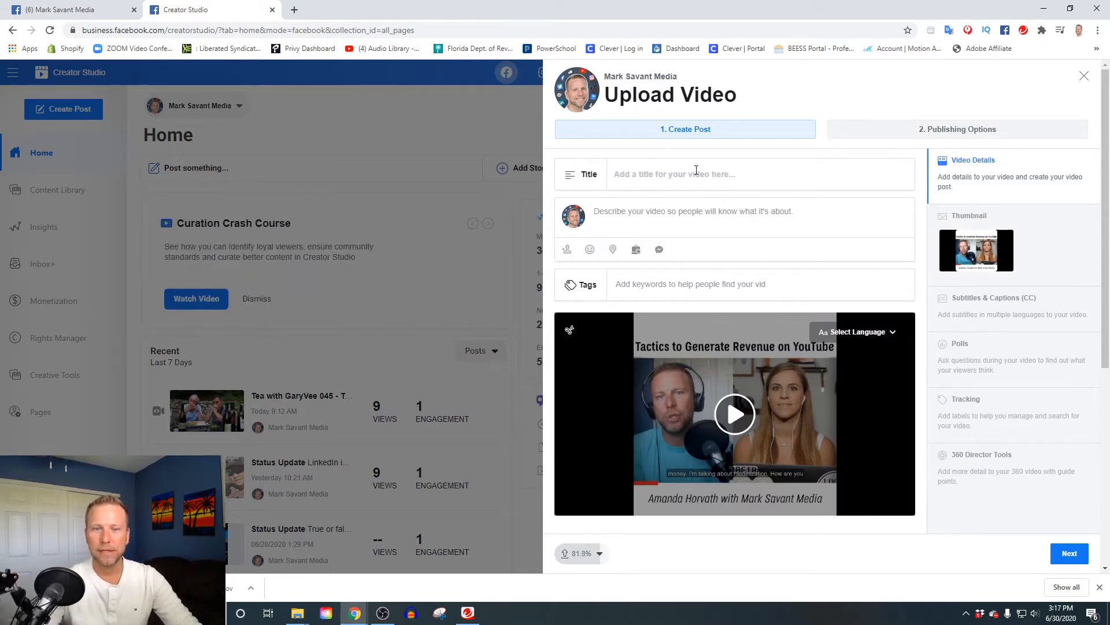
Enter 'How to Make Money on YouTube' as the video's title.
text(How to Make Money on )
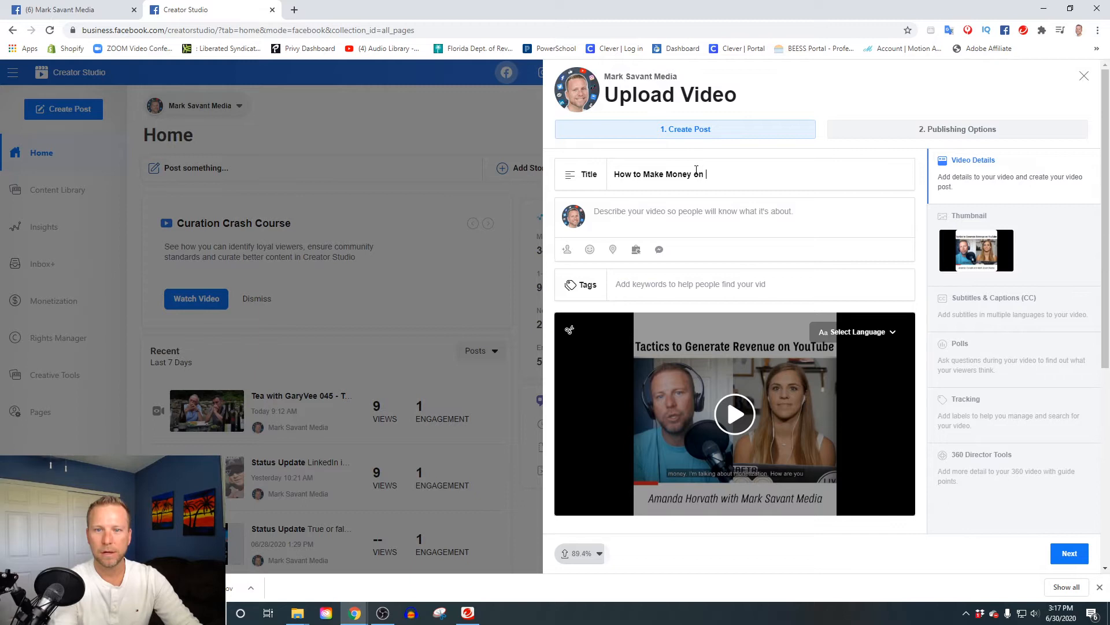
text(YouTube)
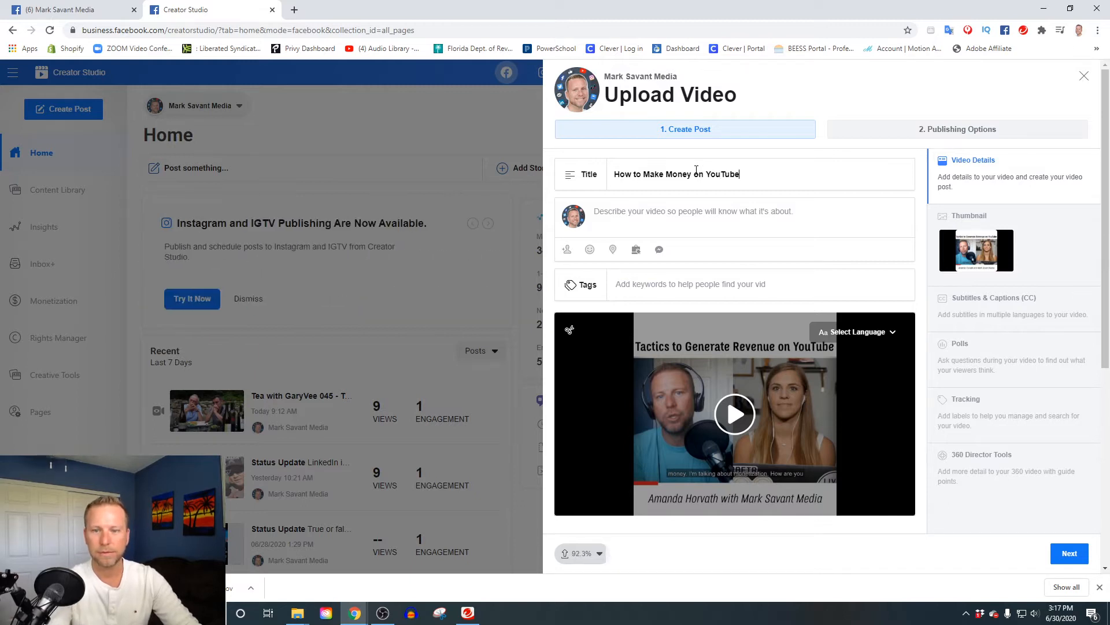
click(645, 210)
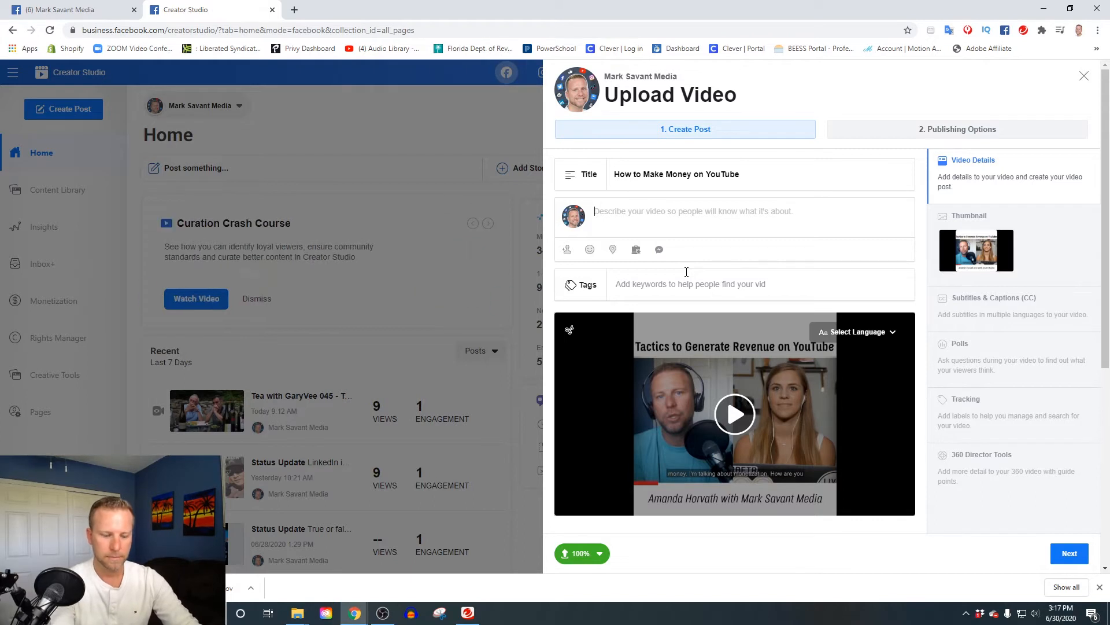
key(Return)
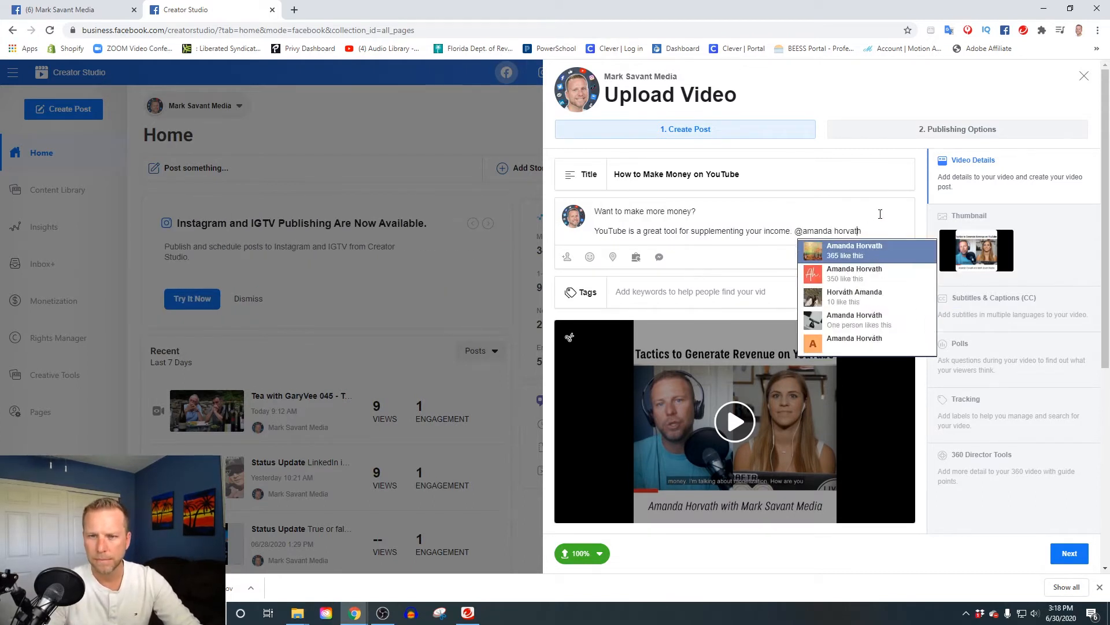
key(Return)
key(Return)
Insert 'Today,' before the guest mention and tidy up the end of the description.
click(795, 230)
text(Today,)
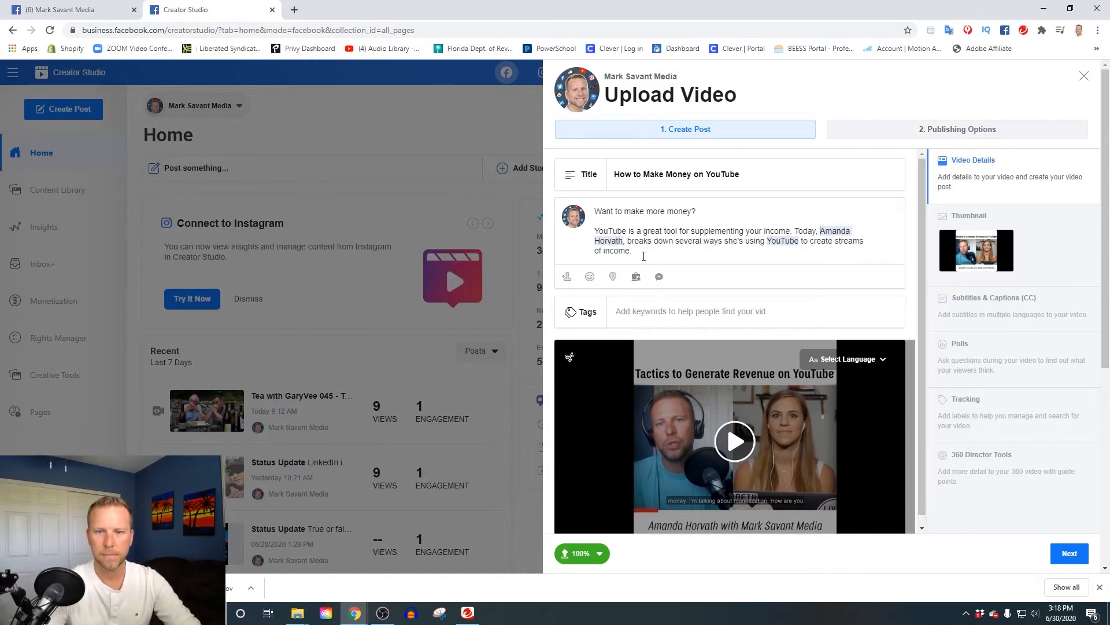
click(642, 254)
key(Return)
key(Return)
text(Are you on YouTube)
key(BackSpace)
key(BackSpace)
key(BackSpace)
key(BackSpace)
key(BackSpace)
key(BackSpace)
key(BackSpace)
key(BackSpace)
key(BackSpace)
key(BackSpace)
key(BackSpace)
key(BackSpace)
key(BackSpace)
key(BackSpace)
key(BackSpace)
key(BackSpace)
key(BackSpace)
key(BackSpace)
key(BackSpace)
key(BackSpace)
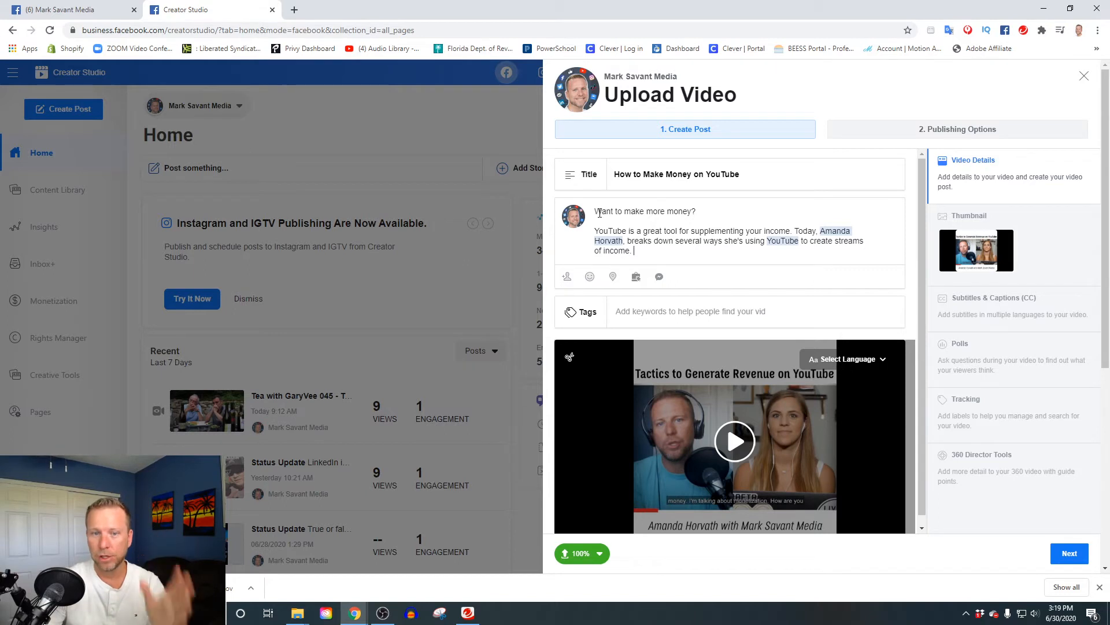
drag(607, 211, 698, 213)
click(656, 240)
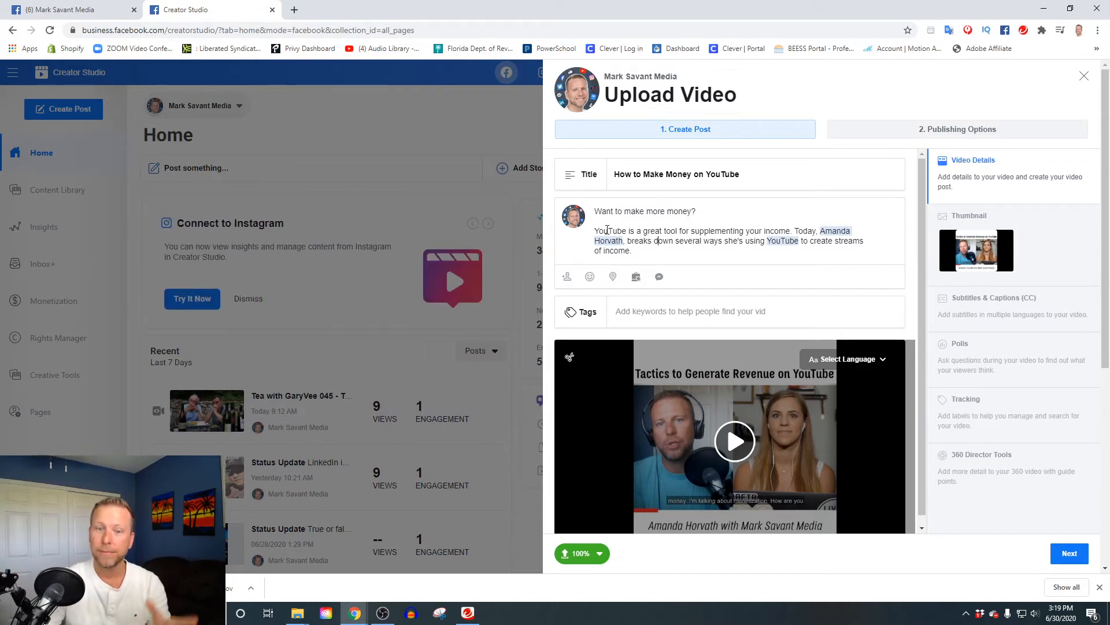
drag(598, 230, 633, 251)
click(633, 251)
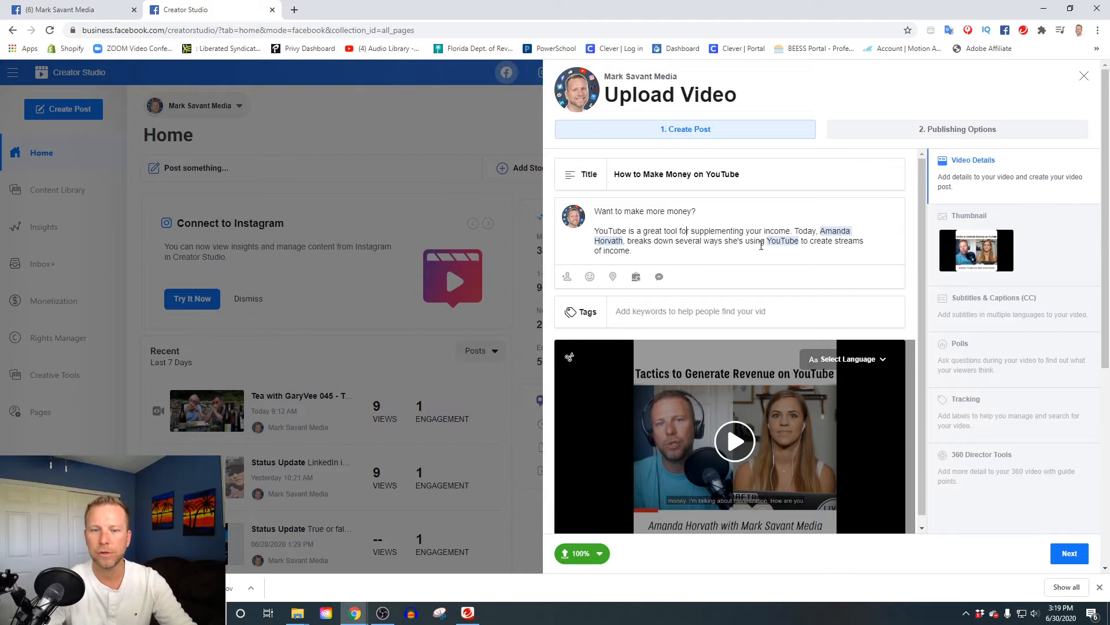
Remove a stray '@' from the description and set the post's feeling to happy.
click(646, 252)
text(@)
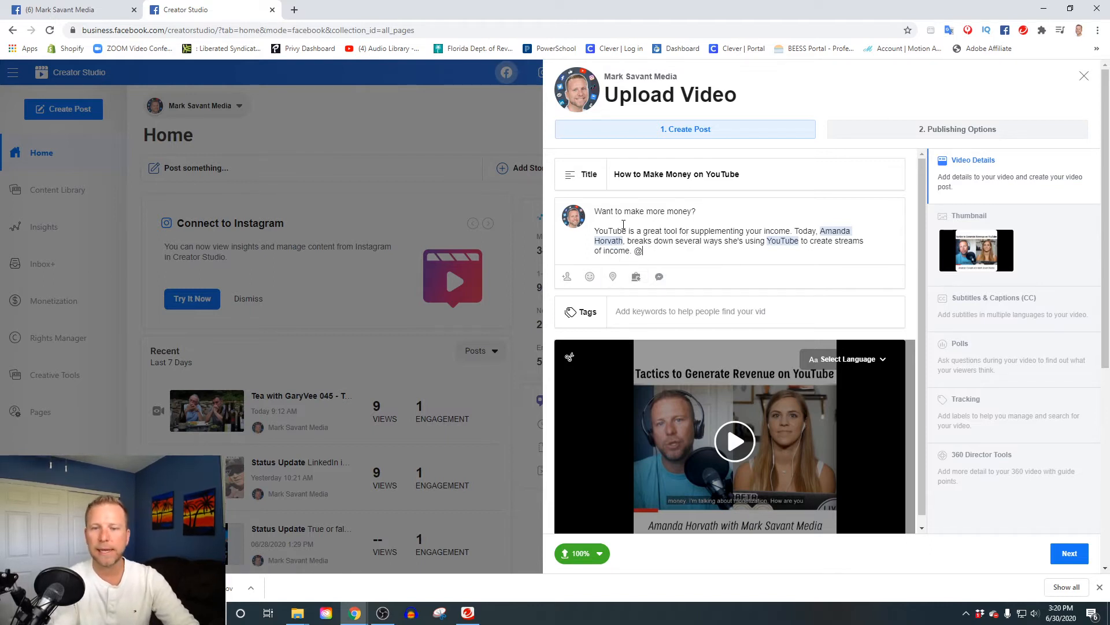
key(BackSpace)
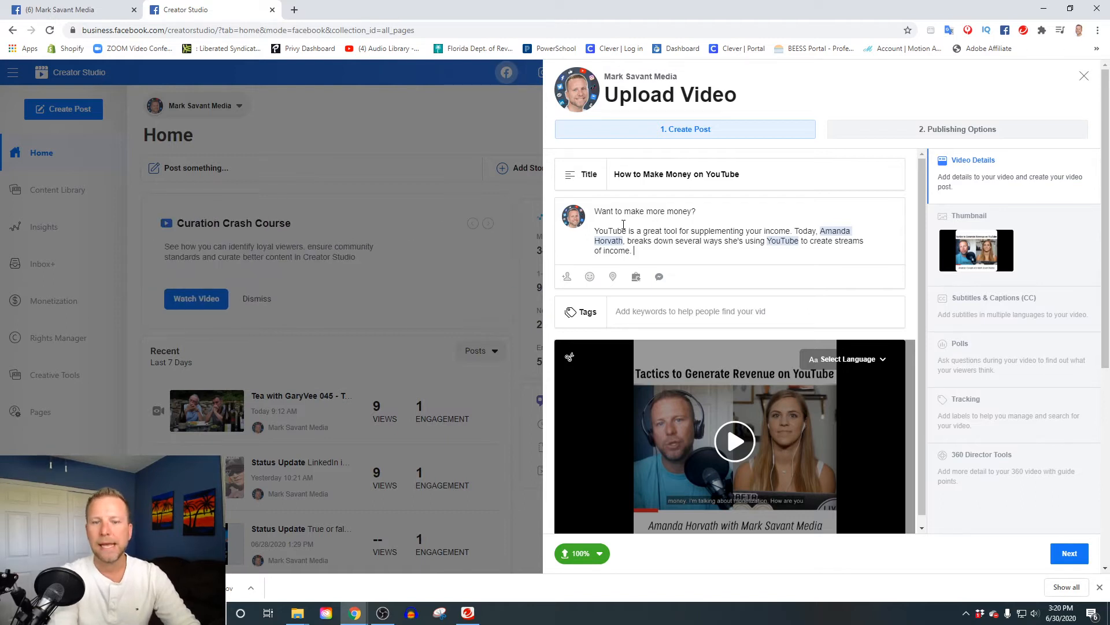
click(590, 276)
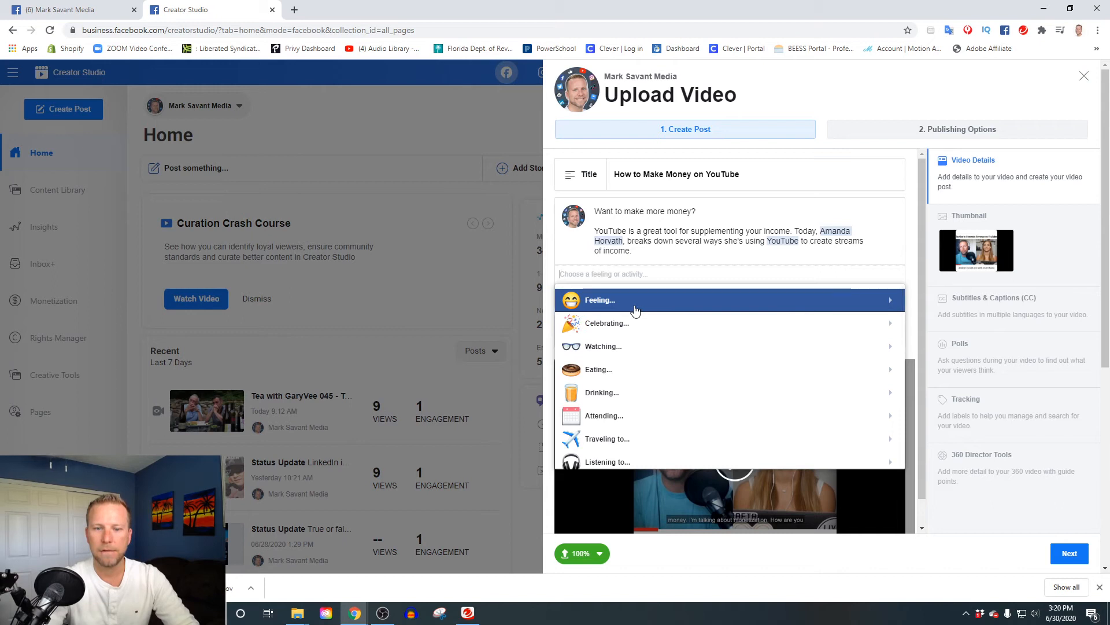
click(634, 302)
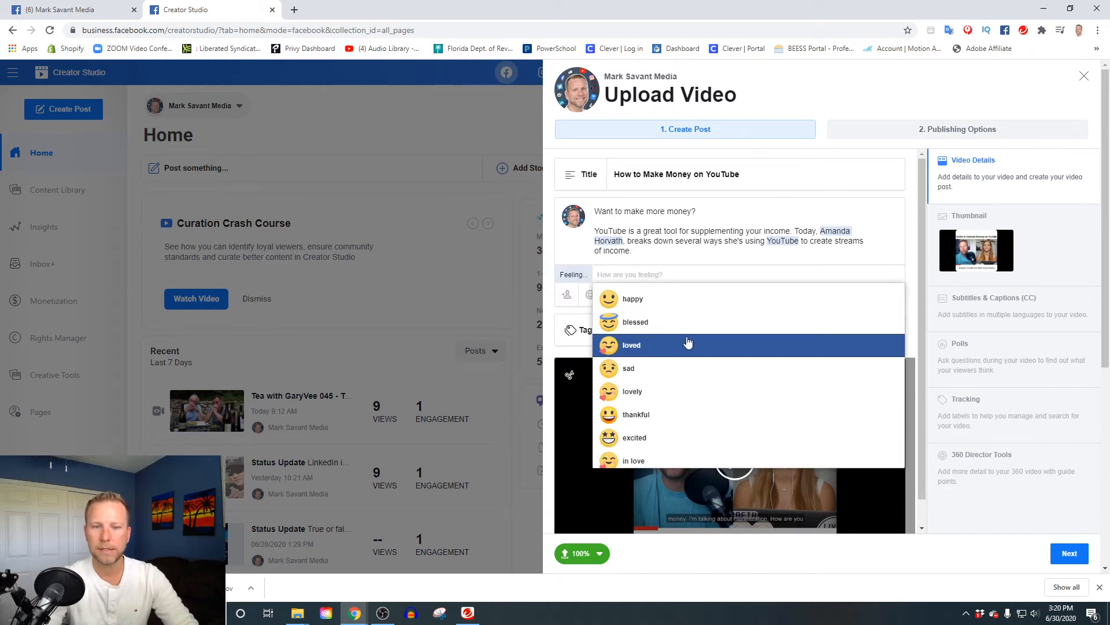
scroll(688, 338, down, 3)
scroll(687, 325, up, 3)
click(655, 300)
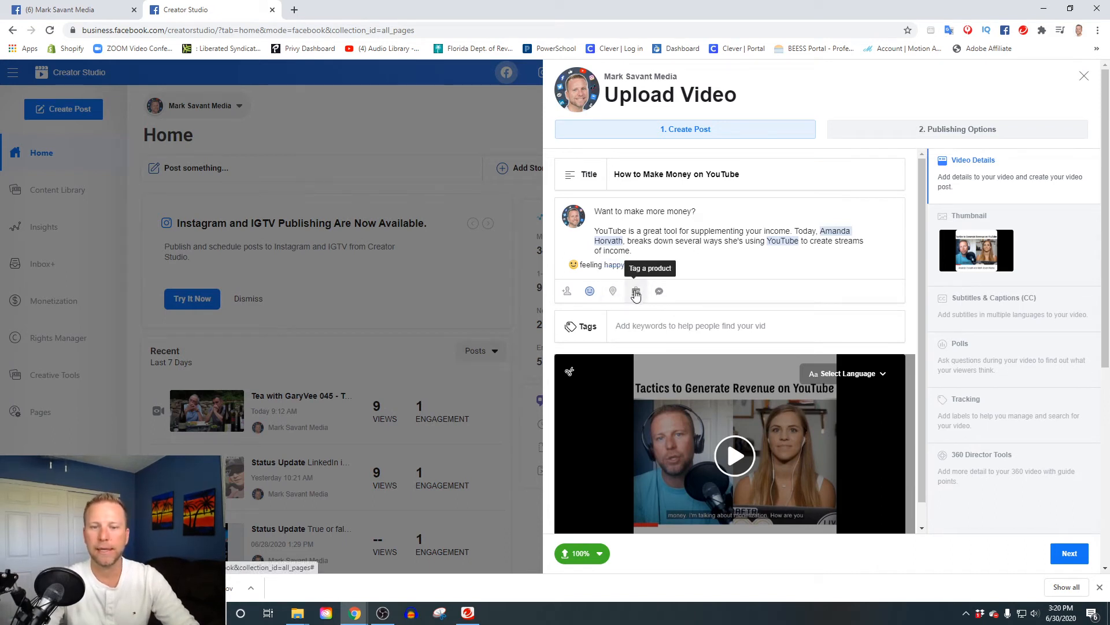
click(694, 326)
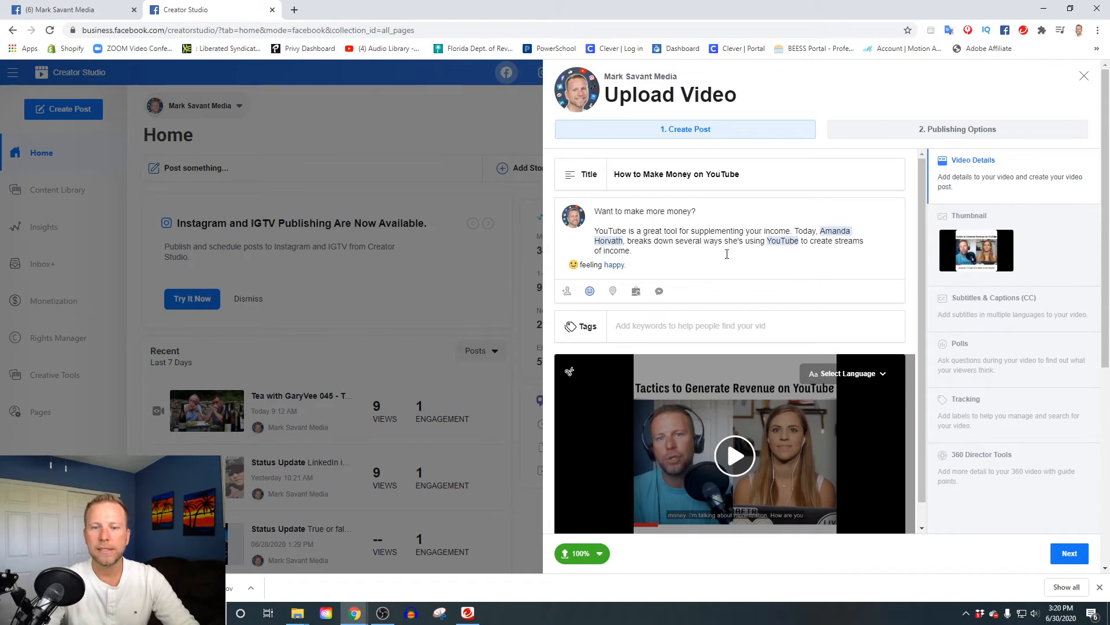
scroll(726, 256, down, 1)
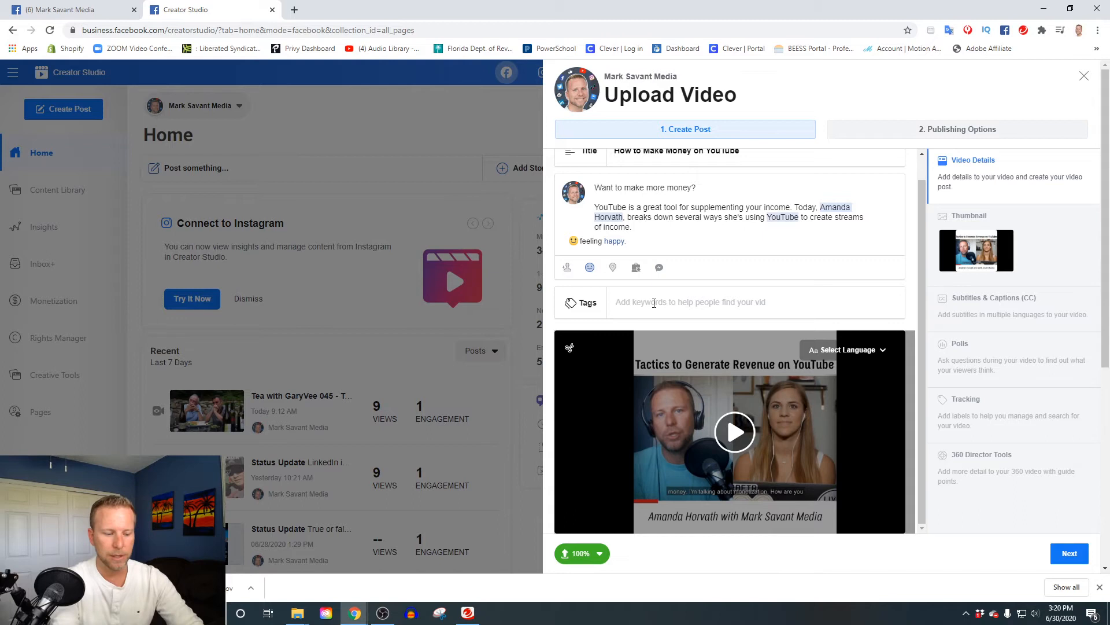
Tag the video youtube, Social Media, Business Advancement and Local & Small Businesses.
text(youtube)
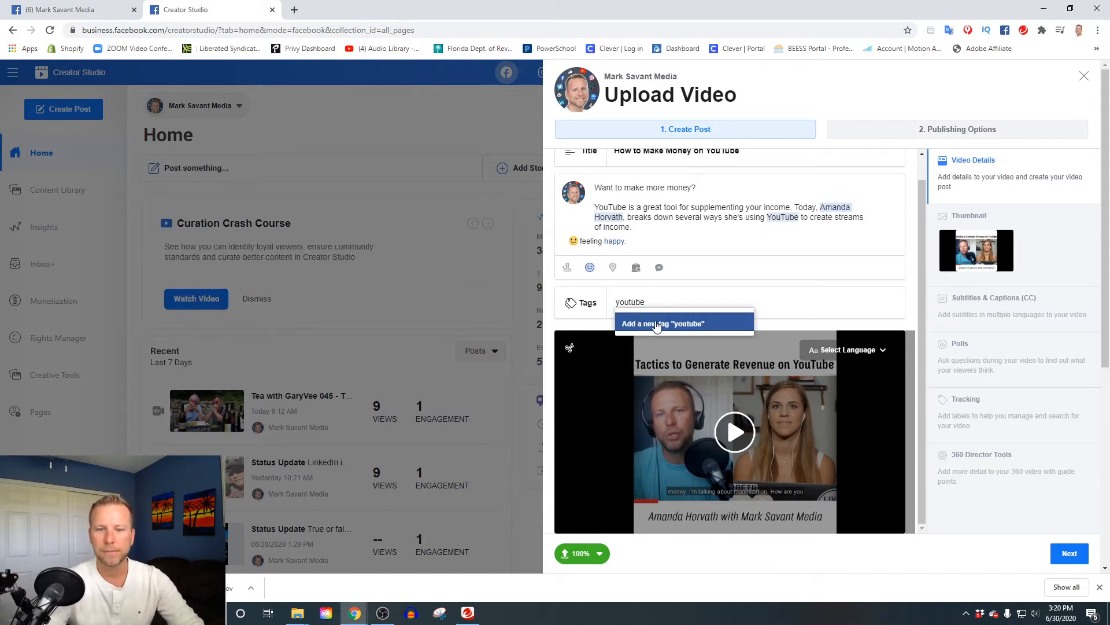
click(655, 325)
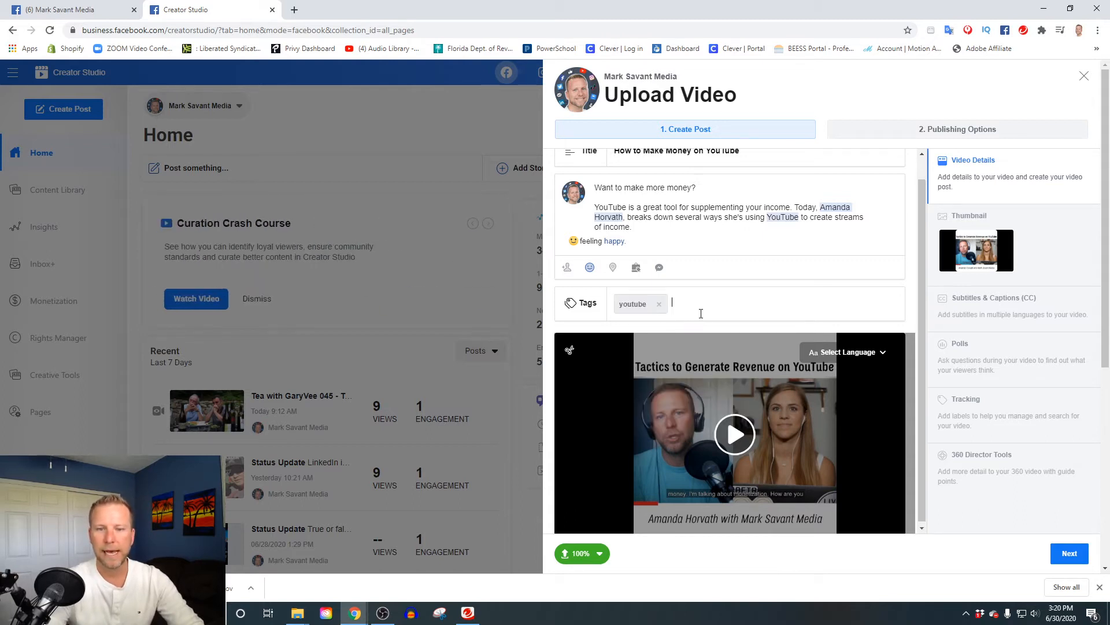
text(v)
key(BackSpace)
text(social)
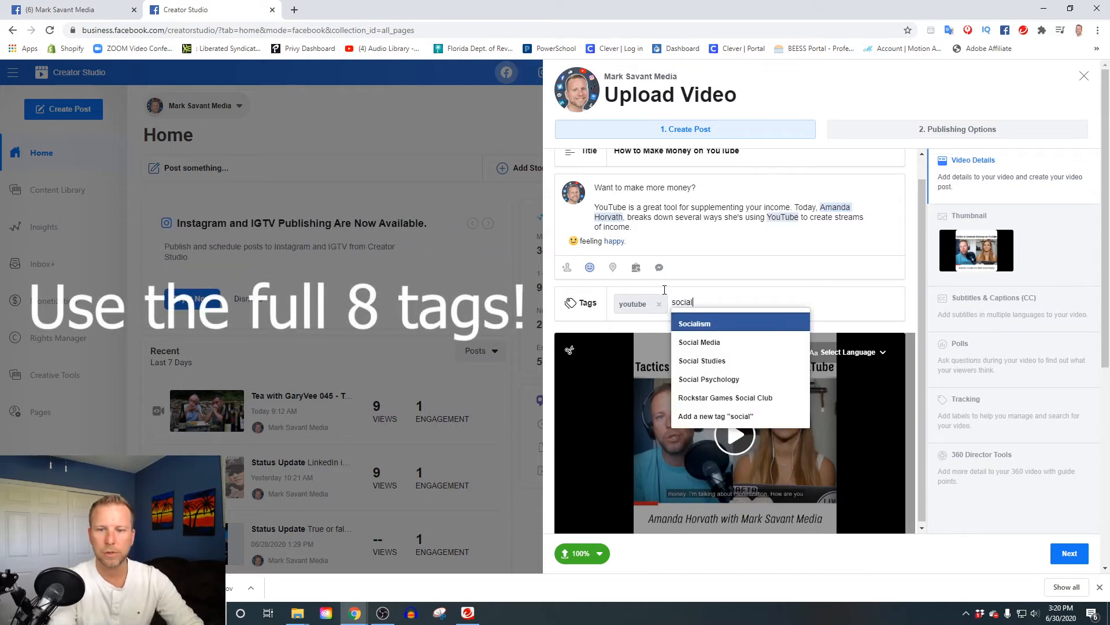
click(745, 345)
text(busine)
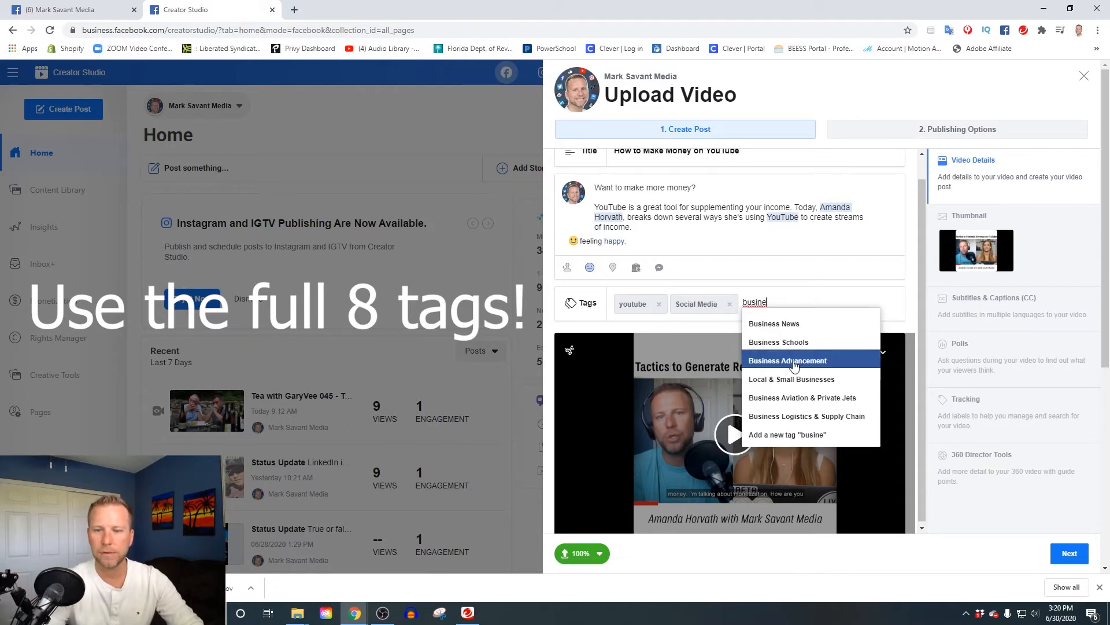
click(794, 361)
text(business)
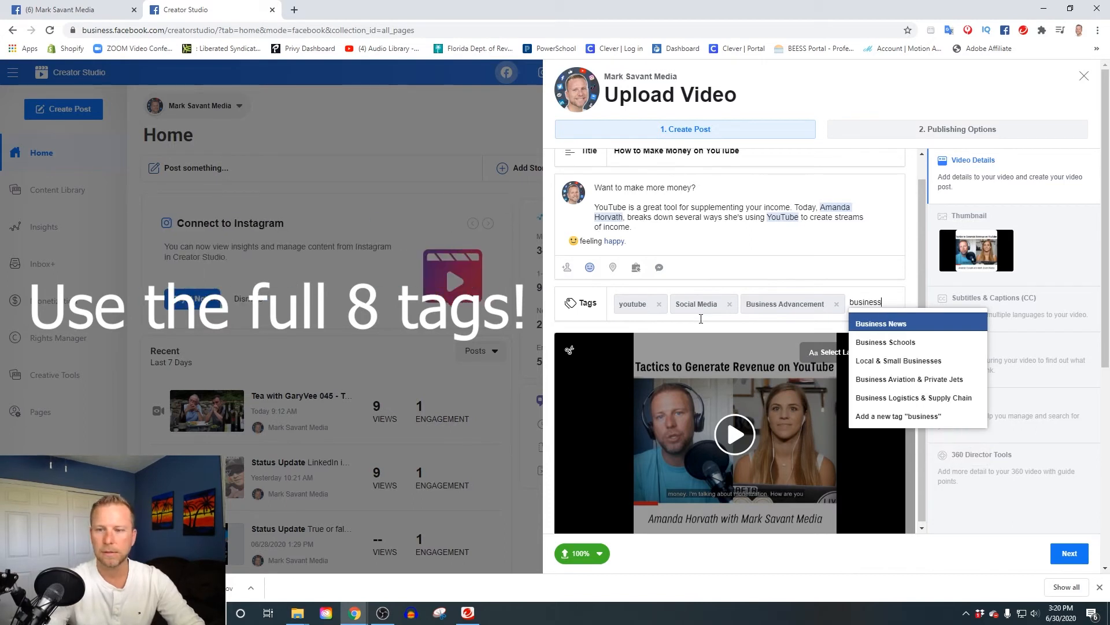
click(902, 360)
Add tags Entrepreneurship & Startups, affiliate marketing, ecommerce and College Preparation & Admissions.
text(entrep)
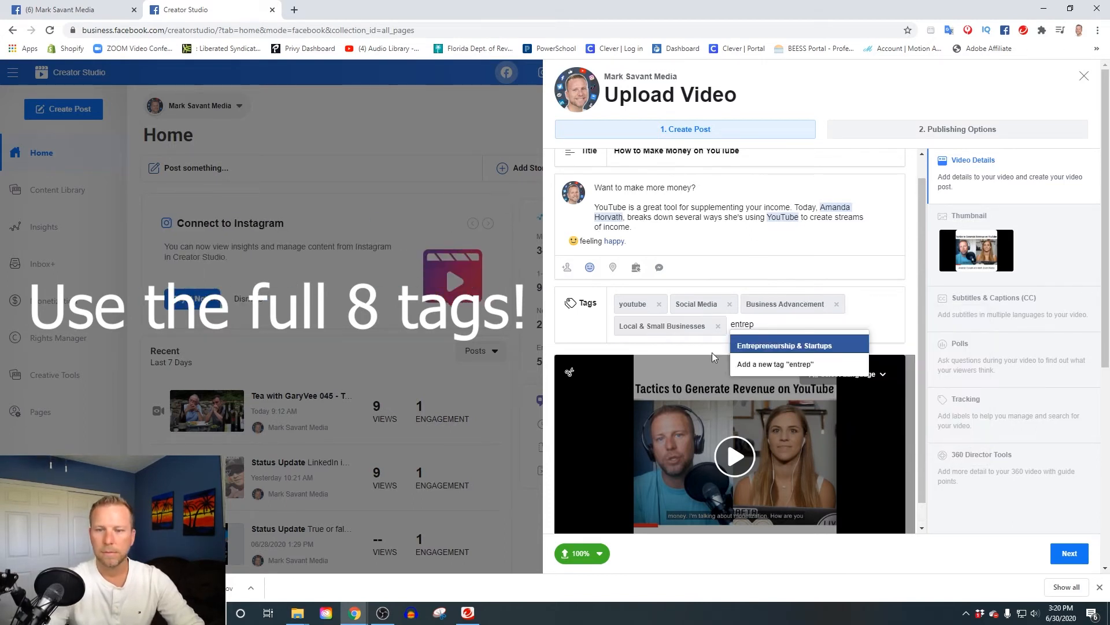
click(819, 347)
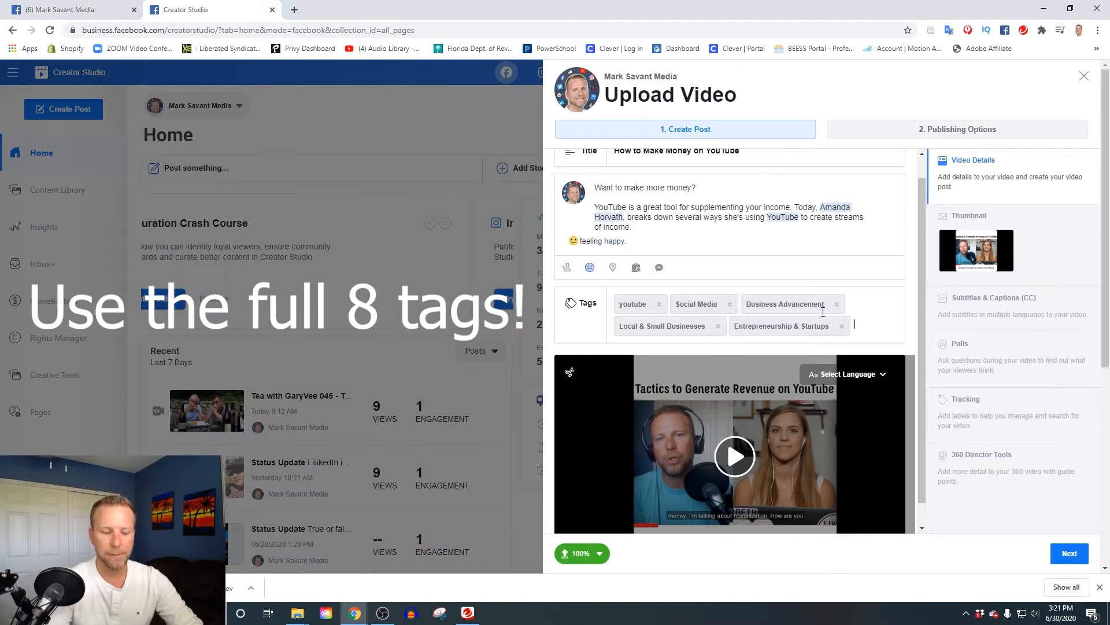
text(affiliate marketing)
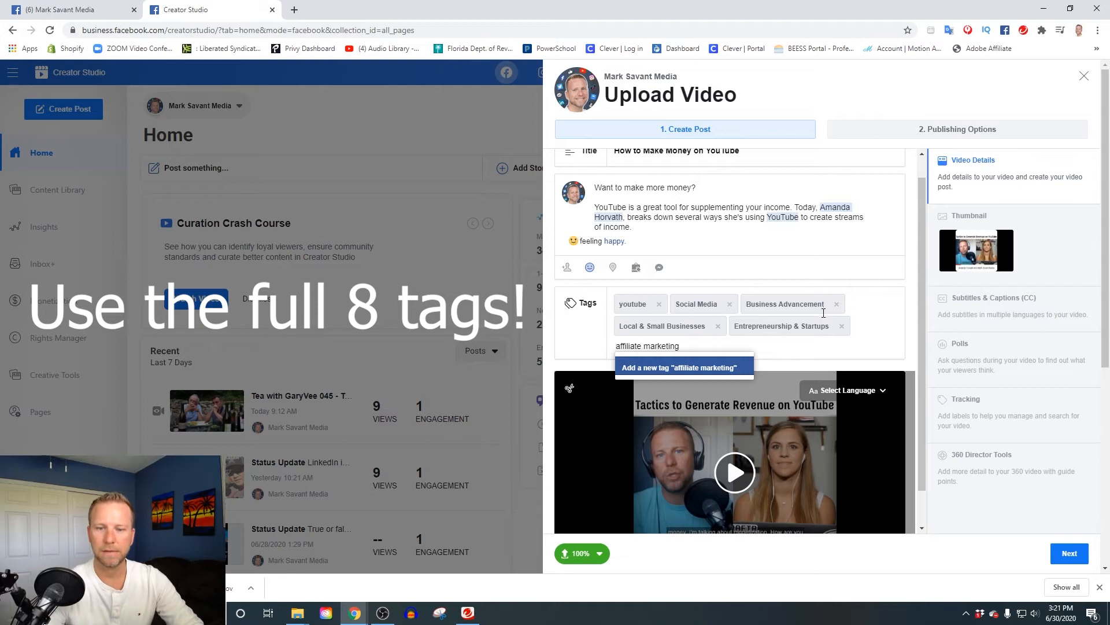
key(Return)
text(eco)
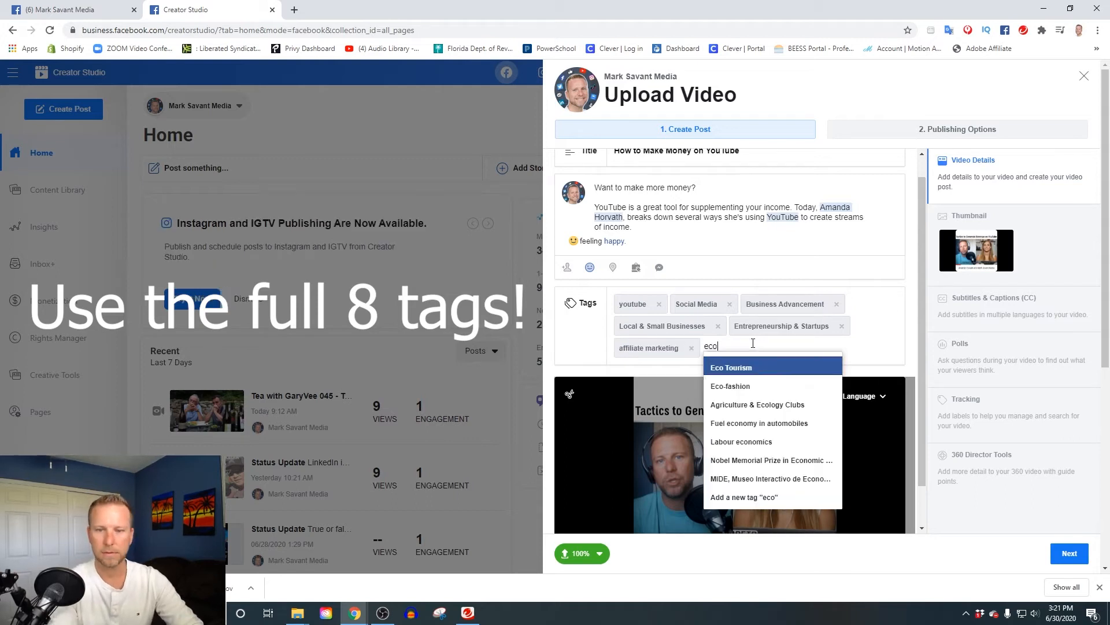
text(mmerce)
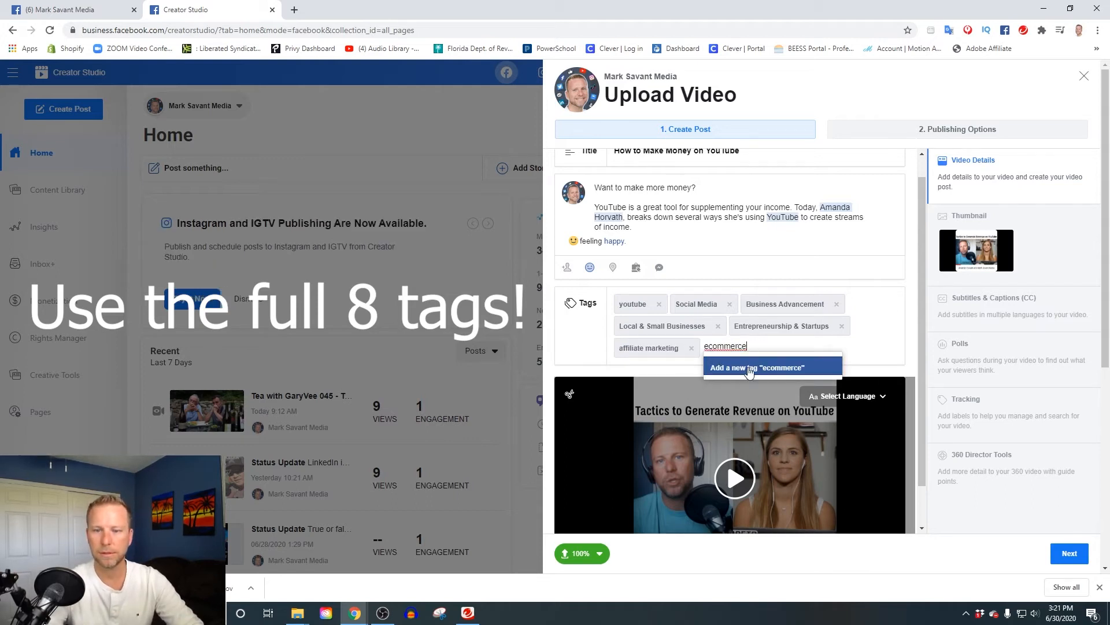
click(749, 368)
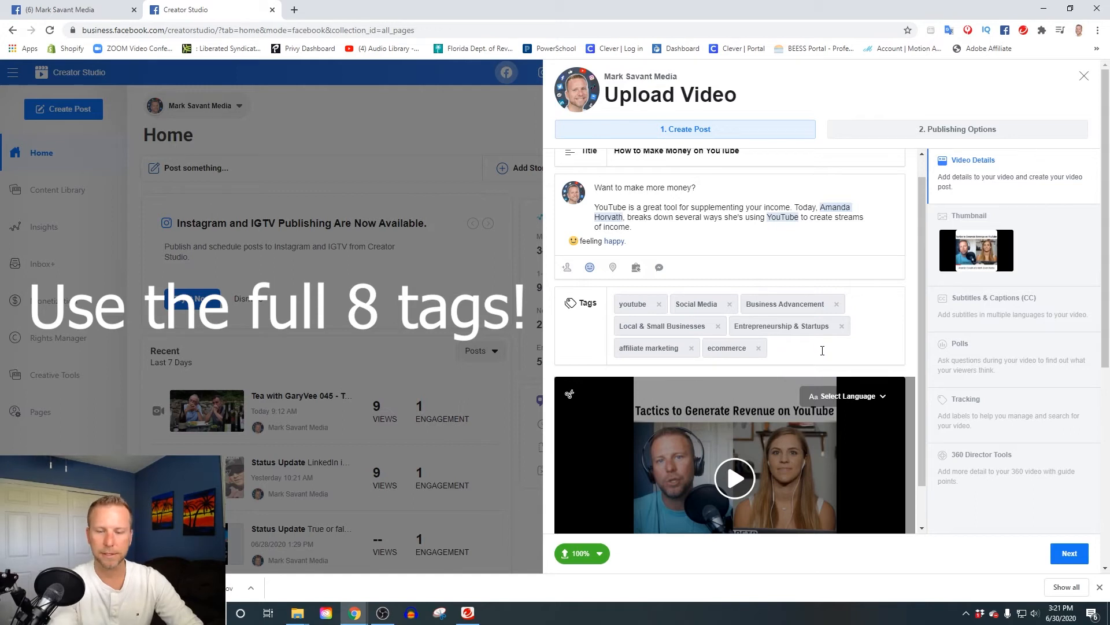
text(college)
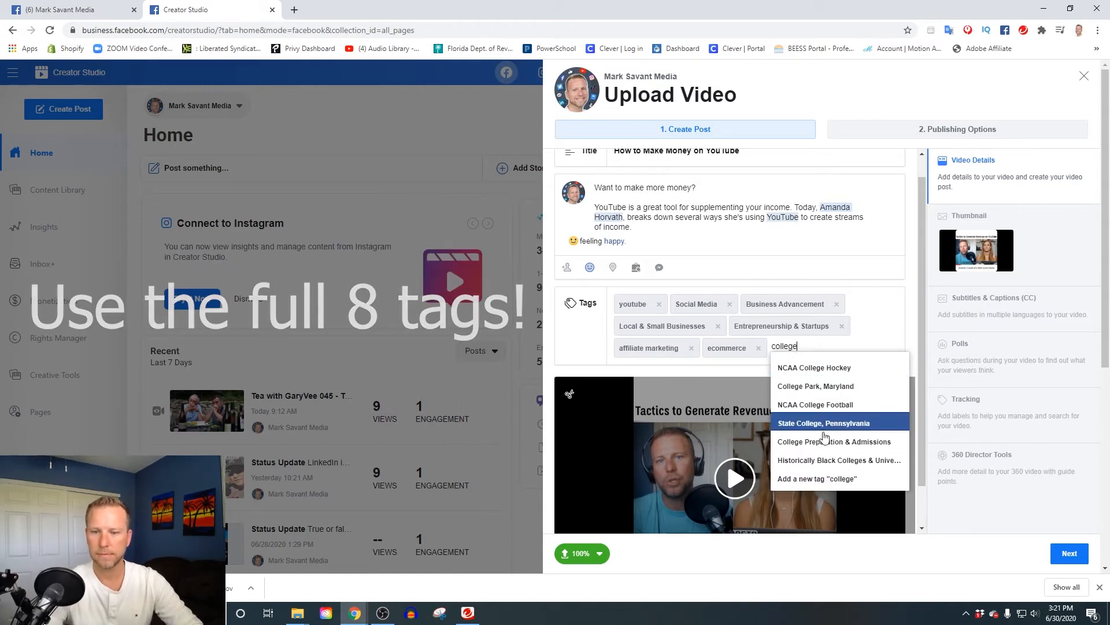
click(788, 439)
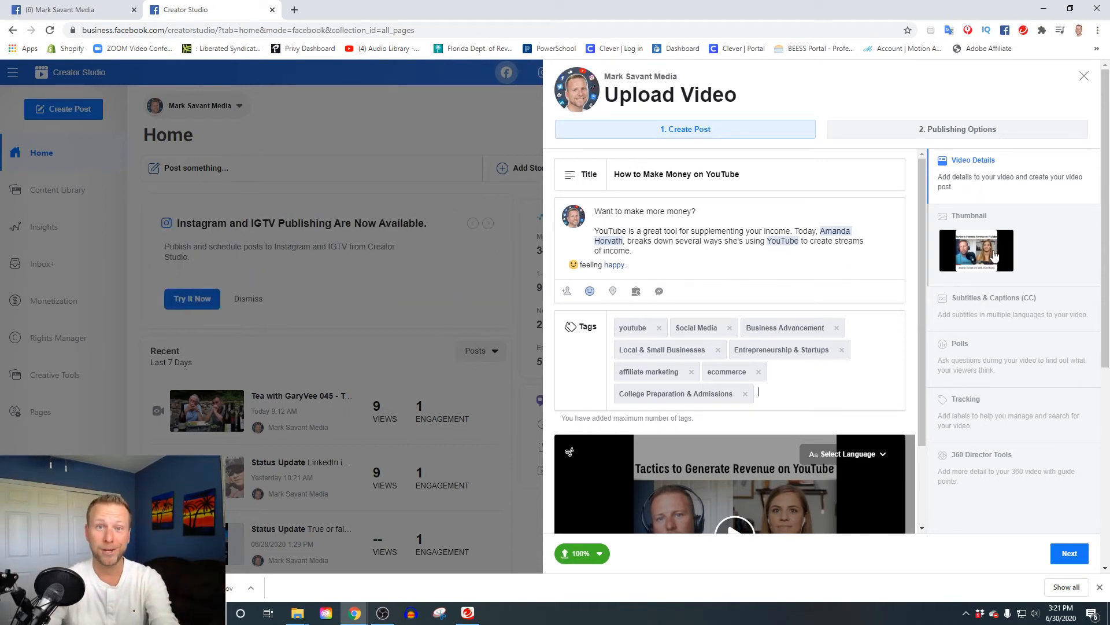
click(994, 311)
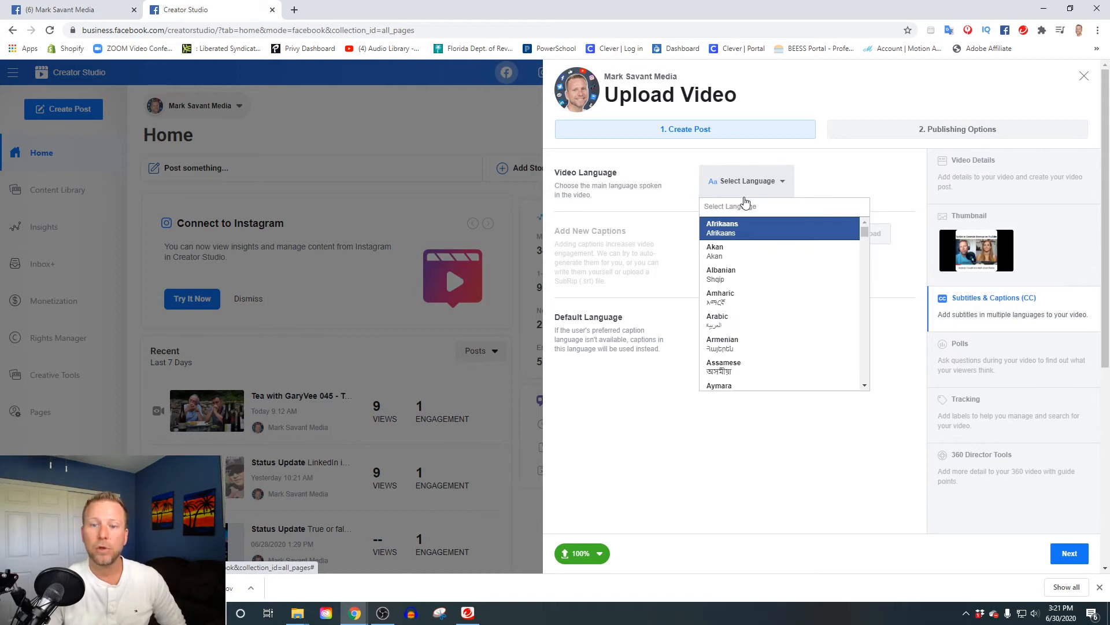
Search 'engl' and choose English as the video's language.
text(engl)
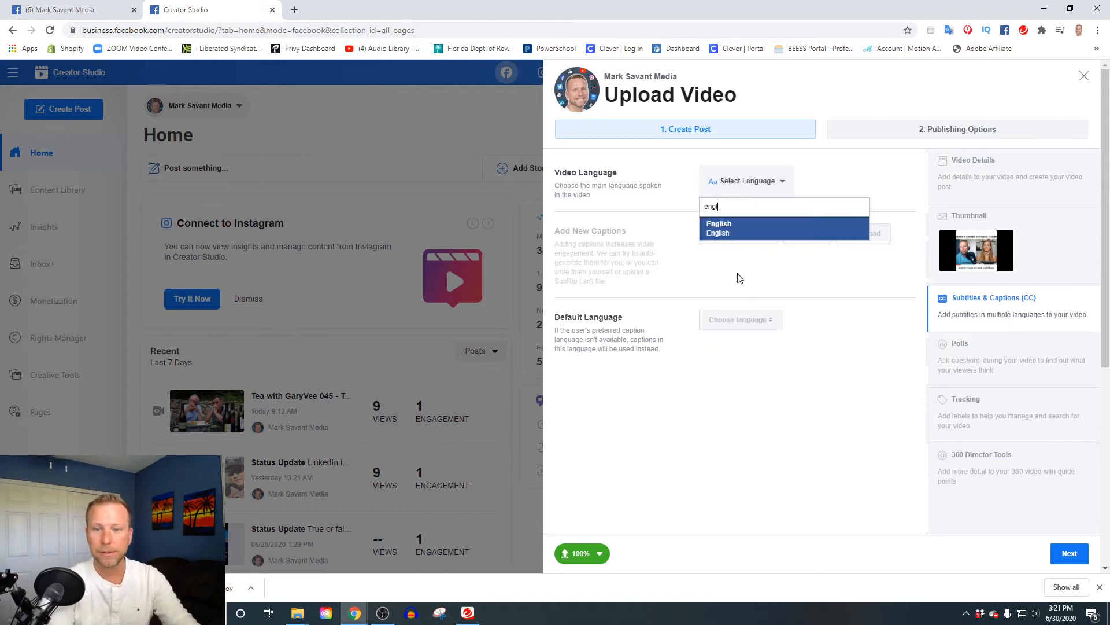
click(734, 235)
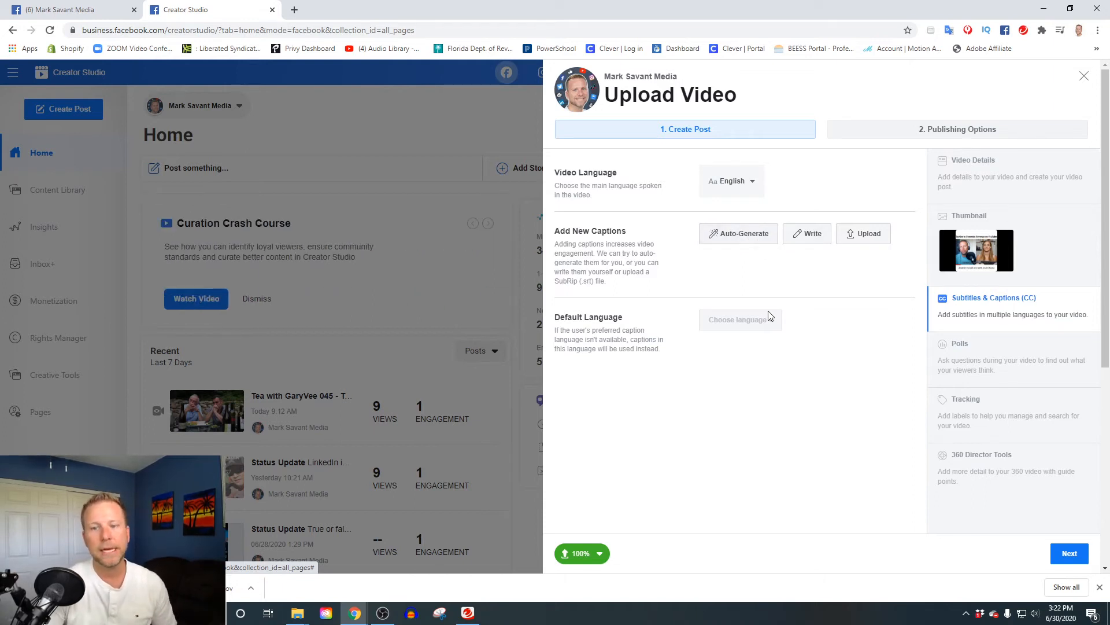
click(986, 361)
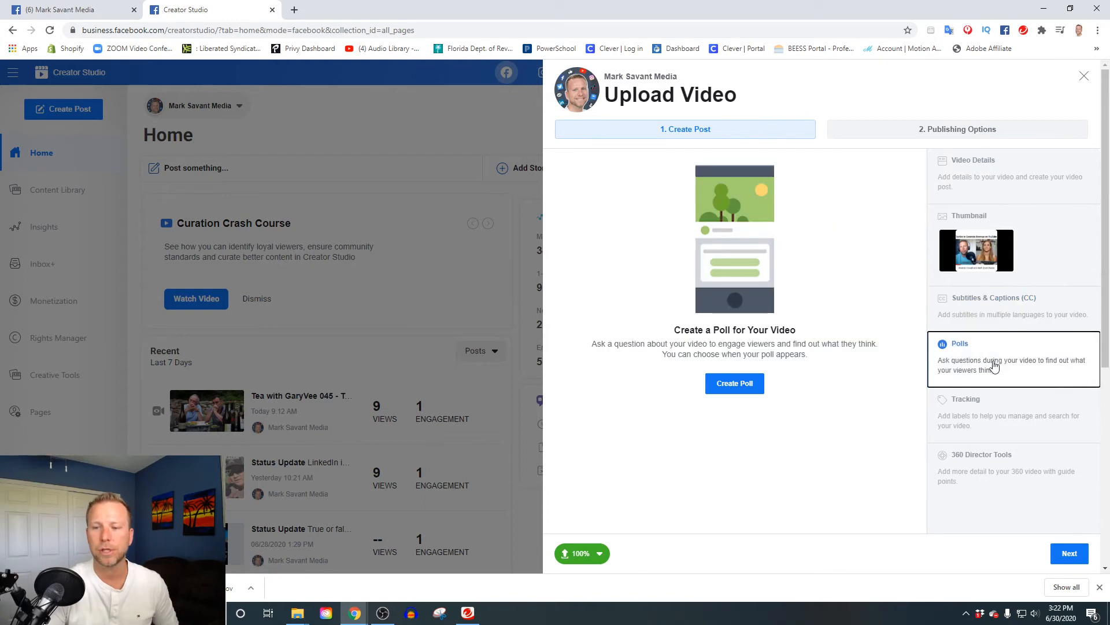
Create a poll asking 'Do you want to make money with YouTube?'.
click(758, 382)
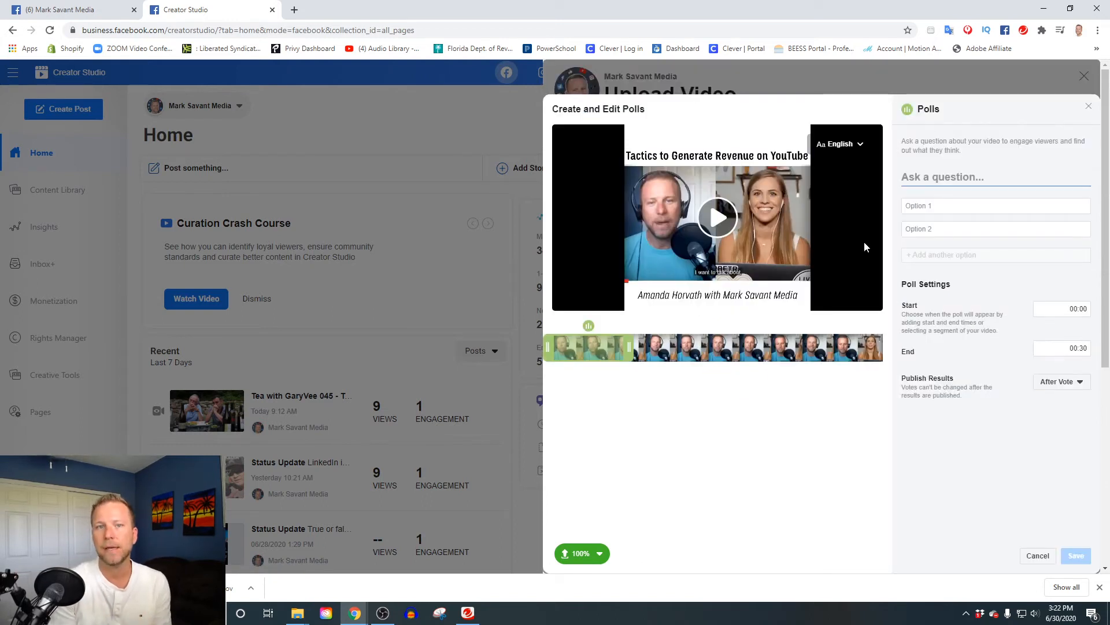
click(927, 179)
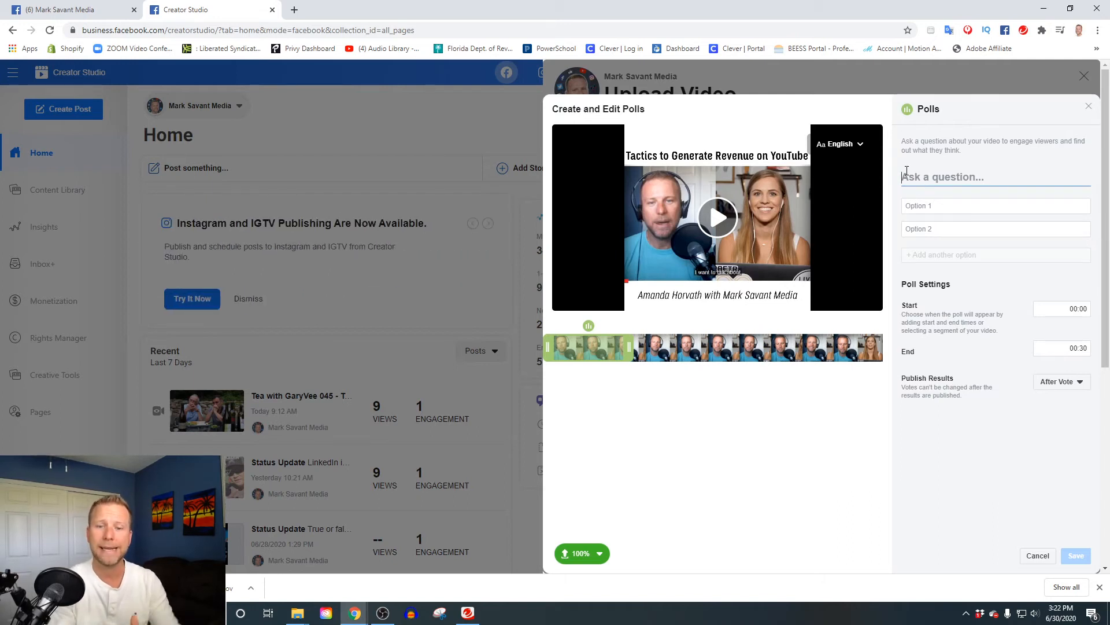
text(Are you)
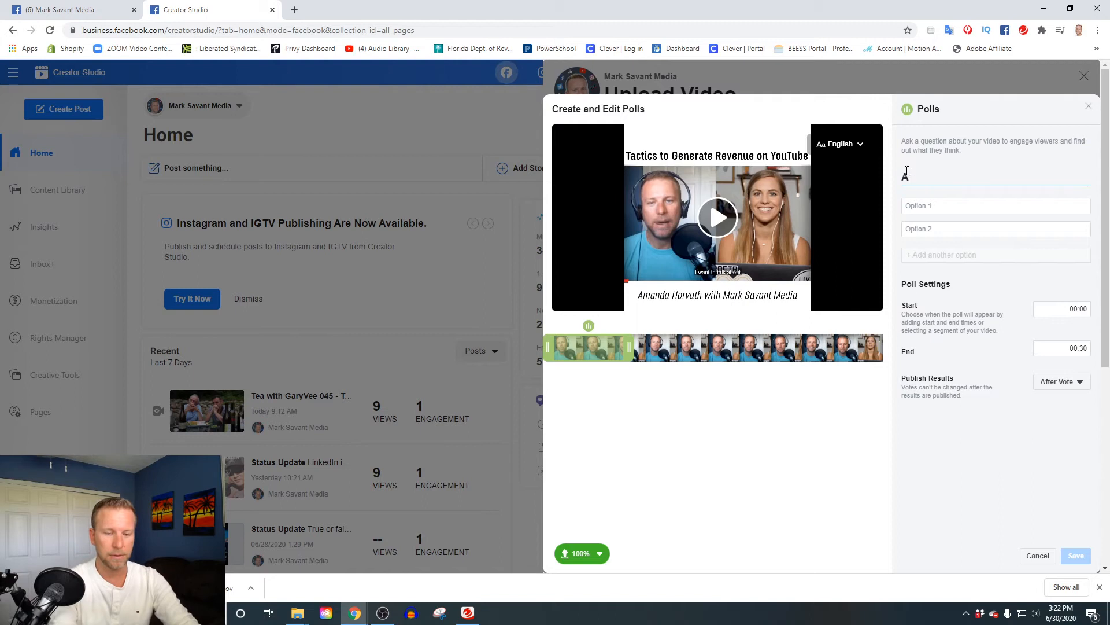
key(BackSpace)
key(BackSpace)
key(BackSpace)
key(BackSpace)
key(BackSpace)
key(BackSpace)
text(re you mo)
key(BackSpace)
text(aking money onli)
key(BackSpace)
key(BackSpace)
key(BackSpace)
key(BackSpace)
key(BackSpace)
key(BackSpace)
key(BackSpace)
key(BackSpace)
key(BackSpace)
key(BackSpace)
key(BackSpace)
key(BackSpace)
key(BackSpace)
key(BackSpace)
key(BackSpace)
key(BackSpace)
key(BackSpace)
key(BackSpace)
key(BackSpace)
key(BackSpace)
text(Do you want)
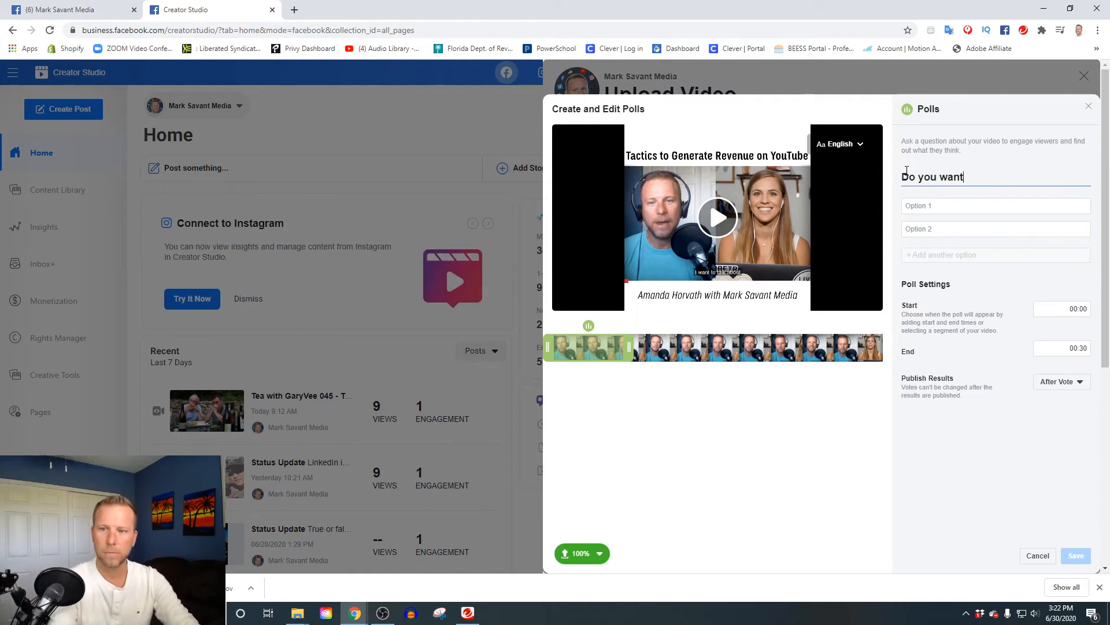
text( to make money with YouTube?)
Give the poll answers Yes, Not for me and I already am!, then save it.
key(Tab)
text(Yes)
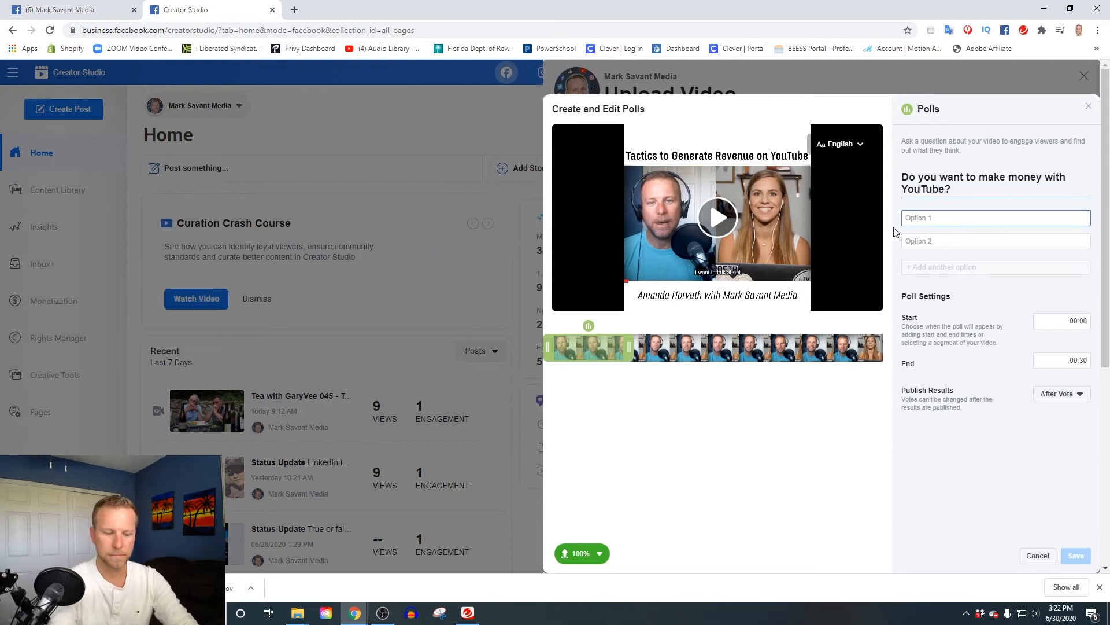
key(Tab)
text(Not for me)
click(960, 266)
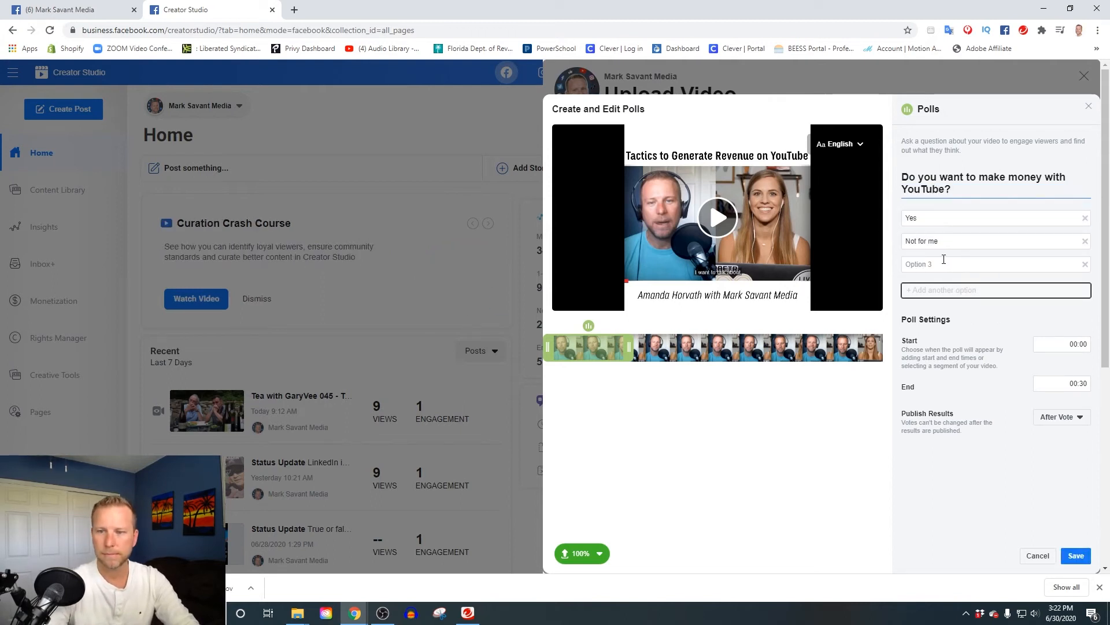
click(944, 259)
text(I already am!)
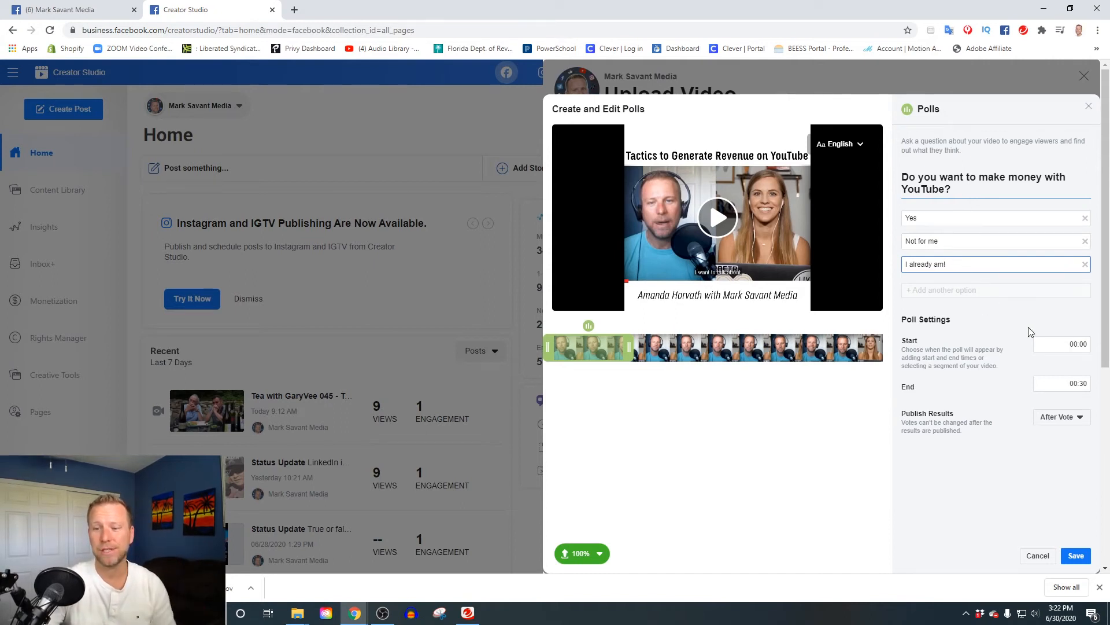
click(1076, 555)
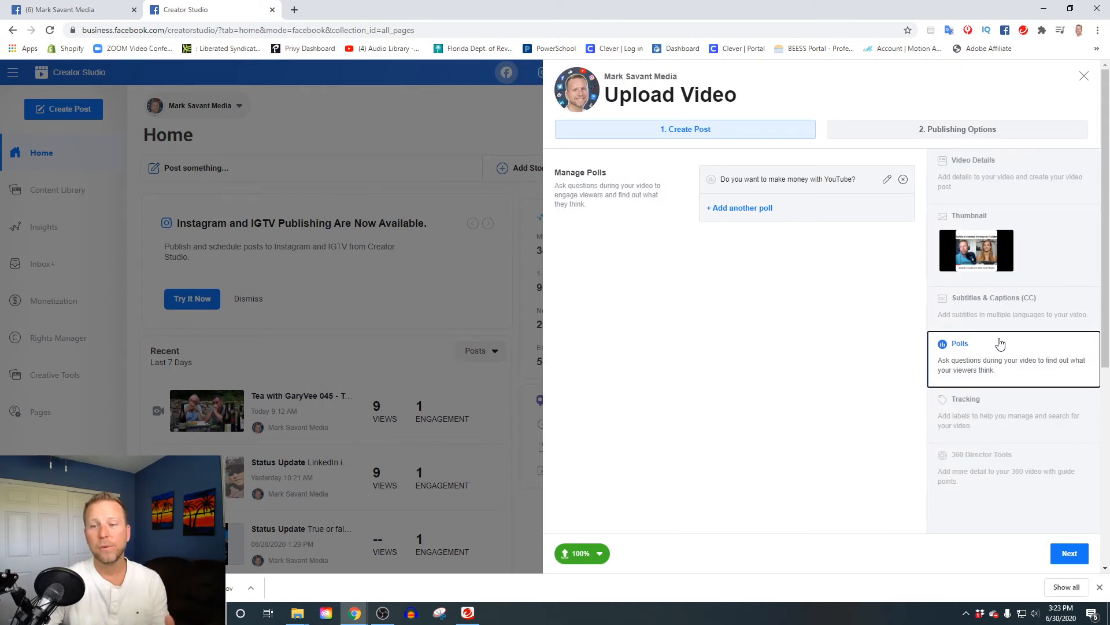
click(944, 126)
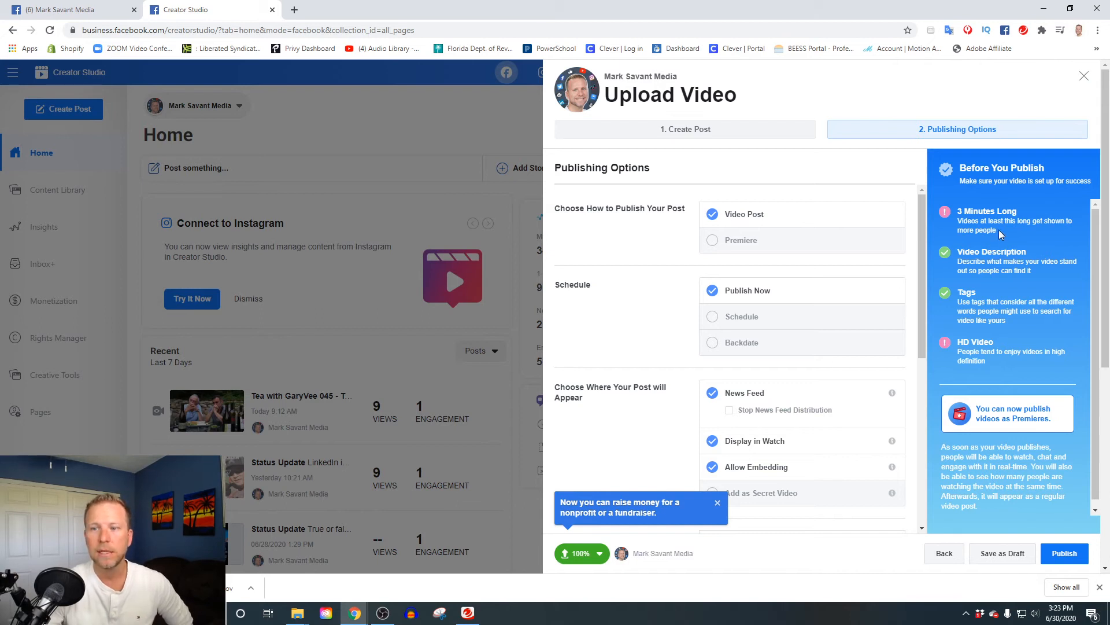
Highlight the '3 Minutes Long' tip and scroll down toward Add to Playlists.
drag(998, 233, 963, 214)
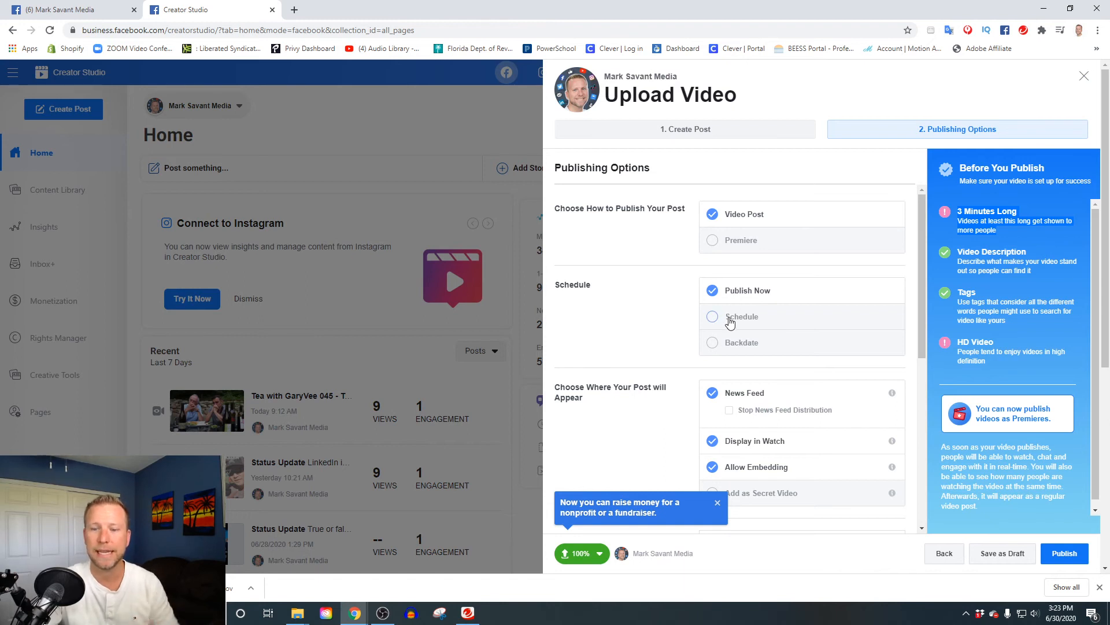
scroll(744, 314, down, 6)
scroll(779, 317, up, 5)
scroll(779, 317, down, 4)
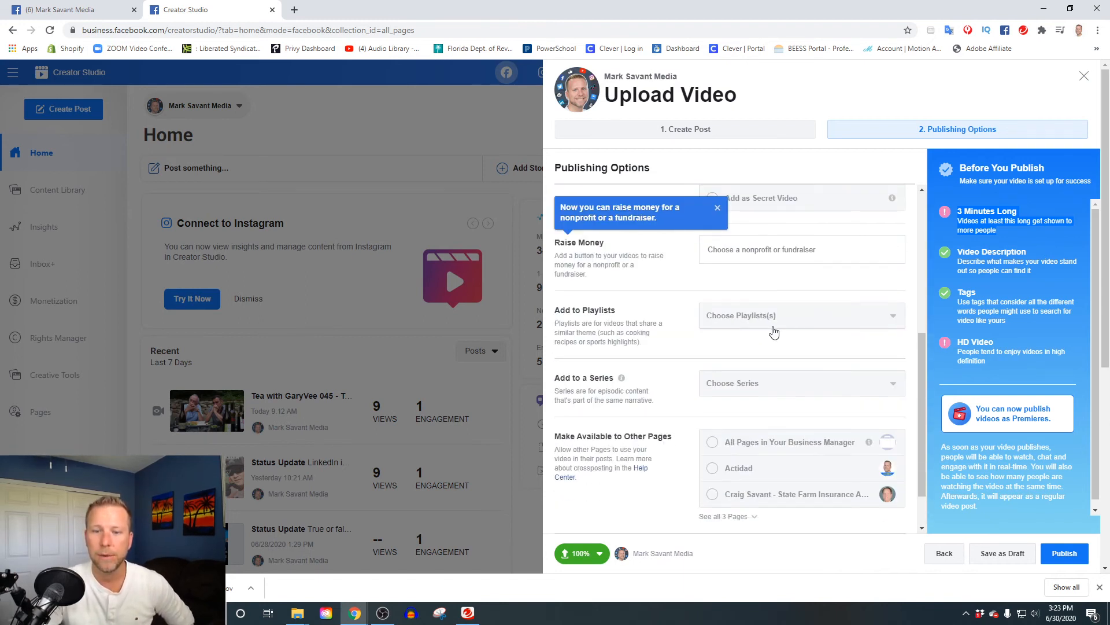
Create a 'YouTubers' playlist described as guides to growing an income-generating YouTube channel.
click(769, 324)
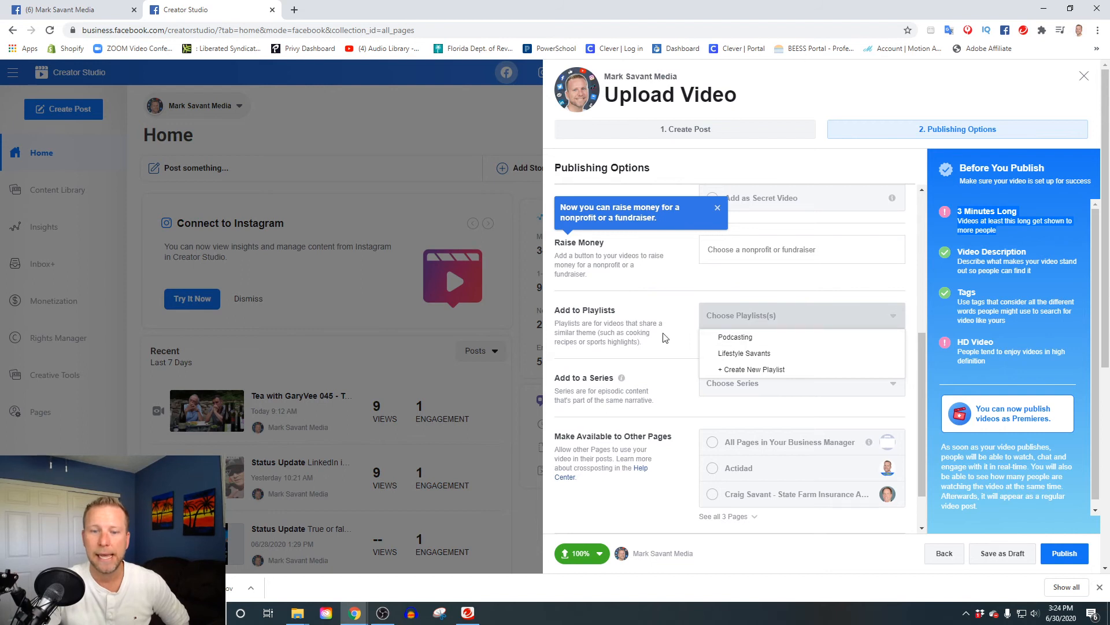
click(732, 369)
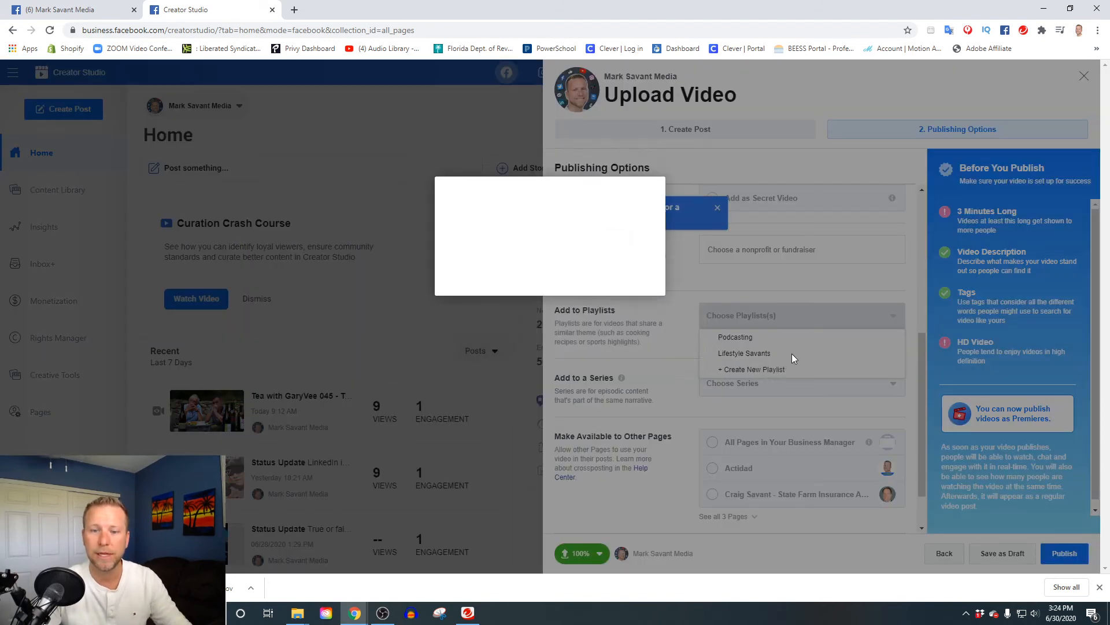
click(516, 215)
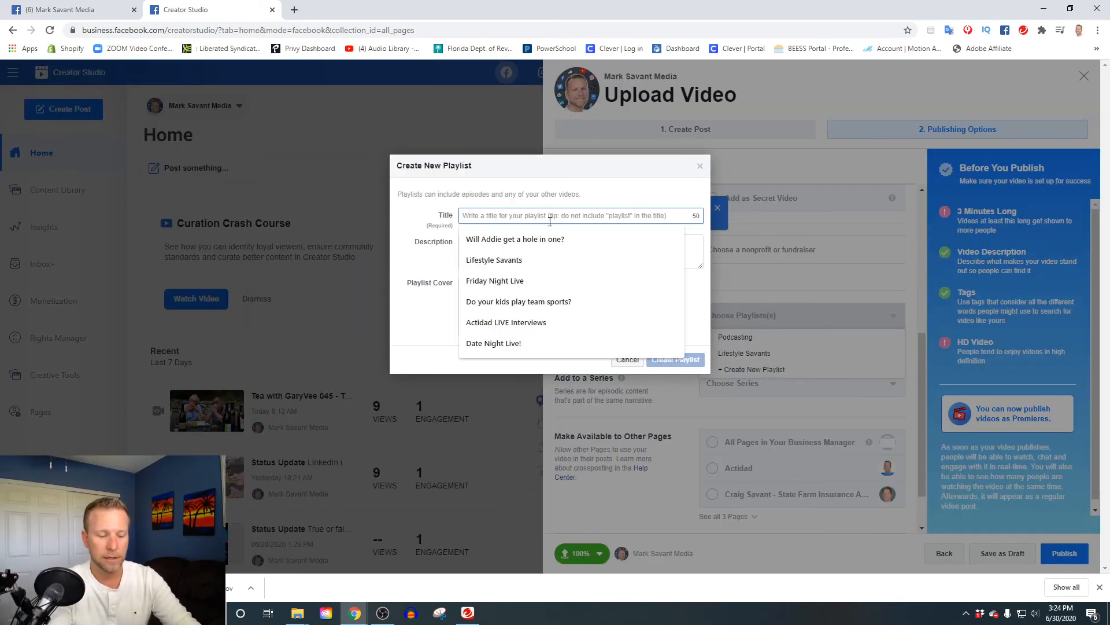
text(YouTubers)
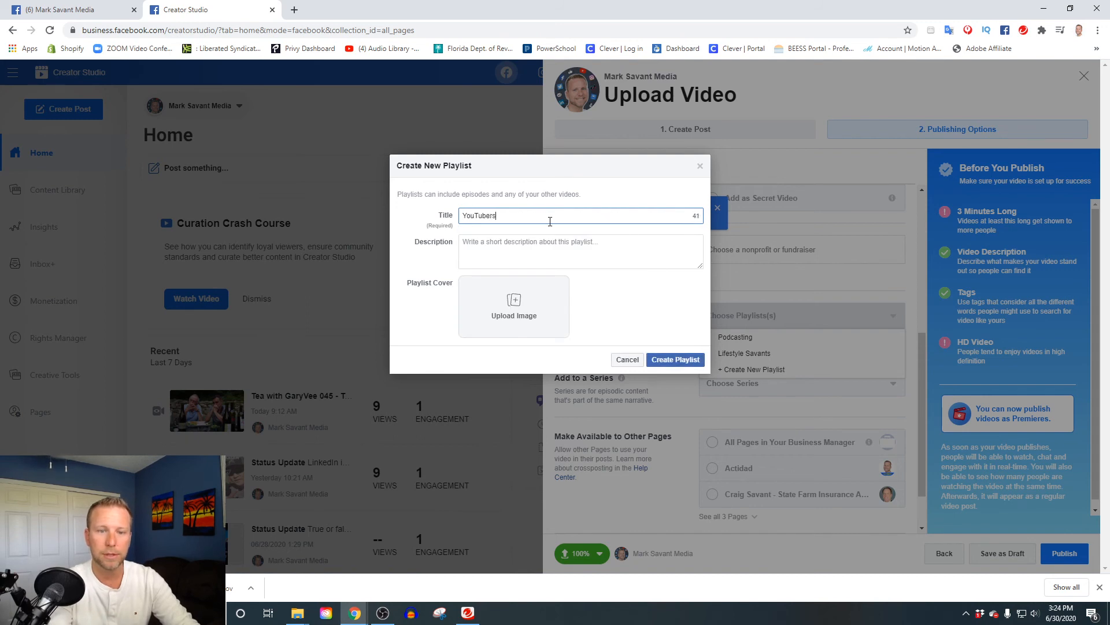
click(601, 259)
text(How to build a follo)
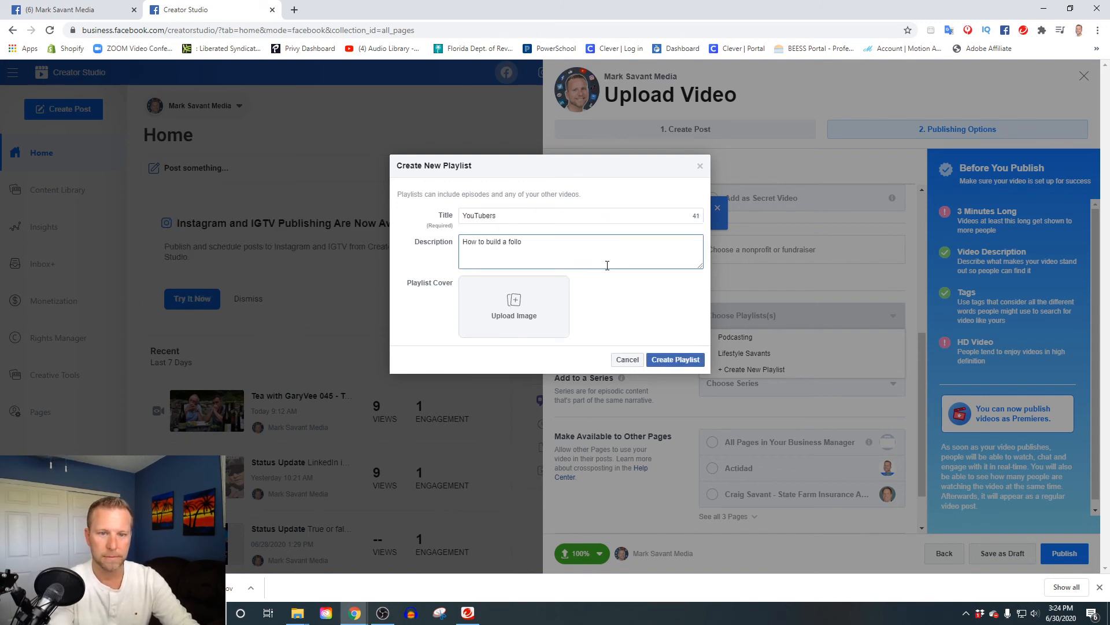
key(ctrl+a)
text(These guides will help you grow a successful YouTube channel that creates income.)
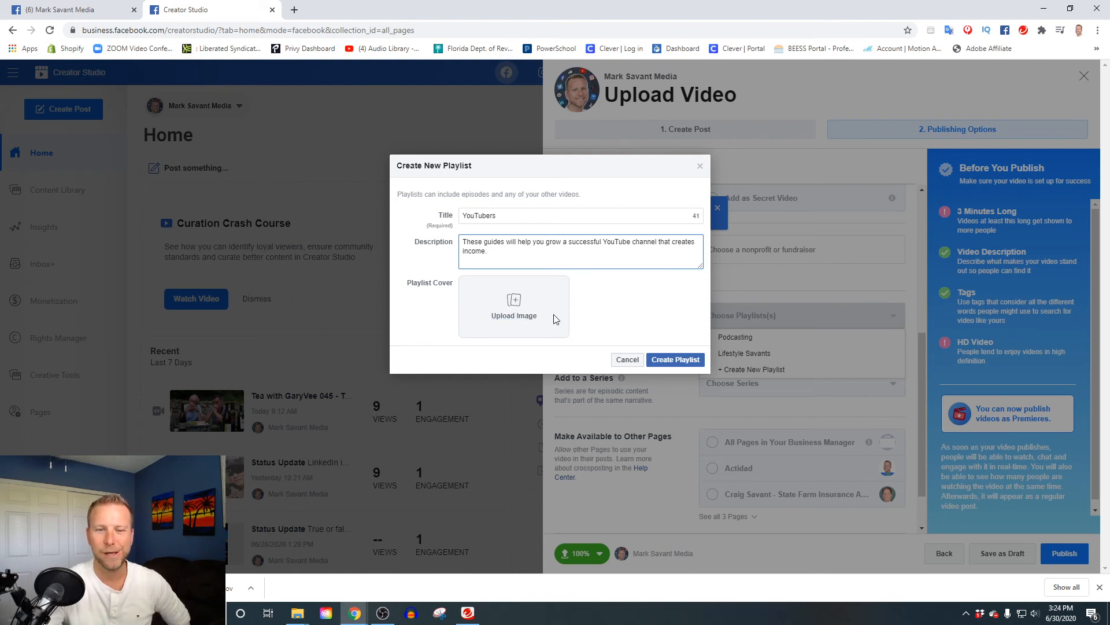
click(670, 359)
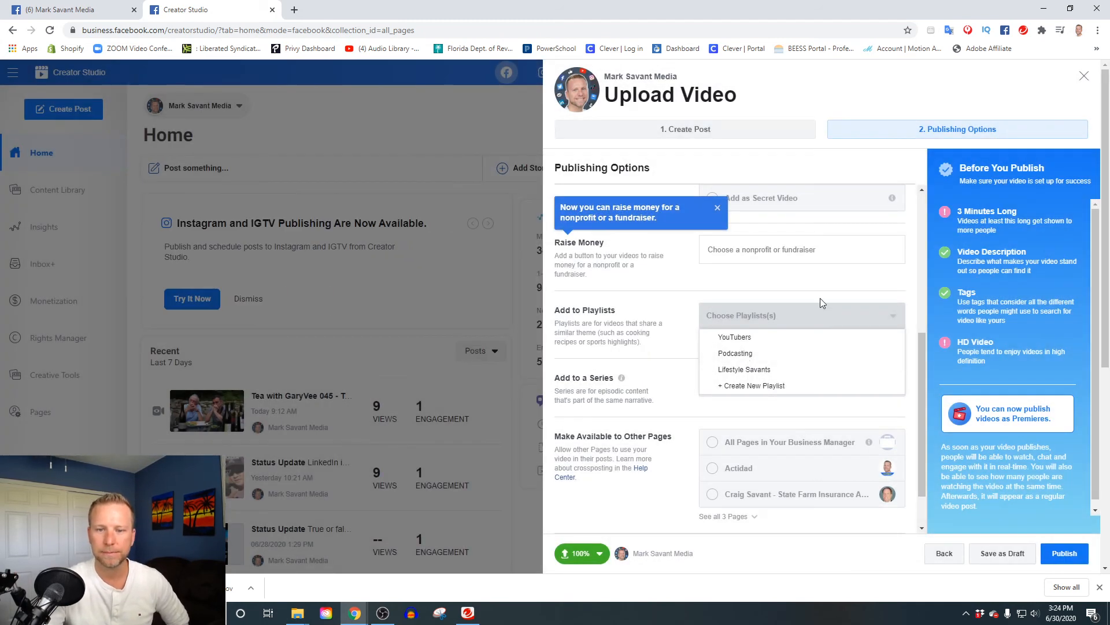
Assign the video to the YouTubers playlist, leaving the series unset.
click(739, 340)
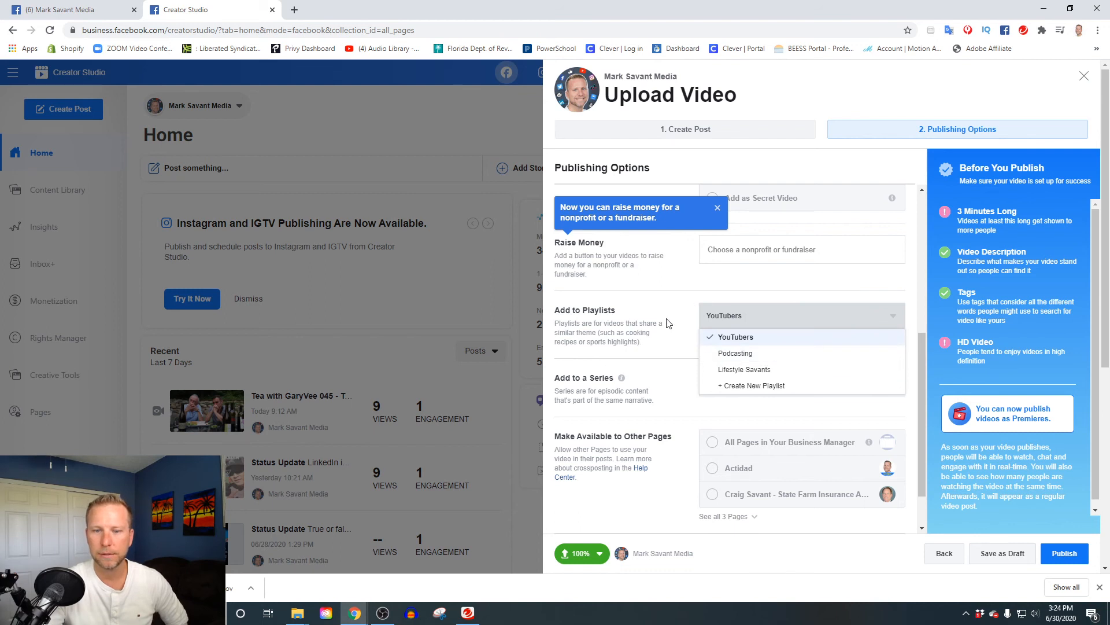
click(681, 315)
click(826, 384)
click(662, 337)
scroll(710, 351, down, 1)
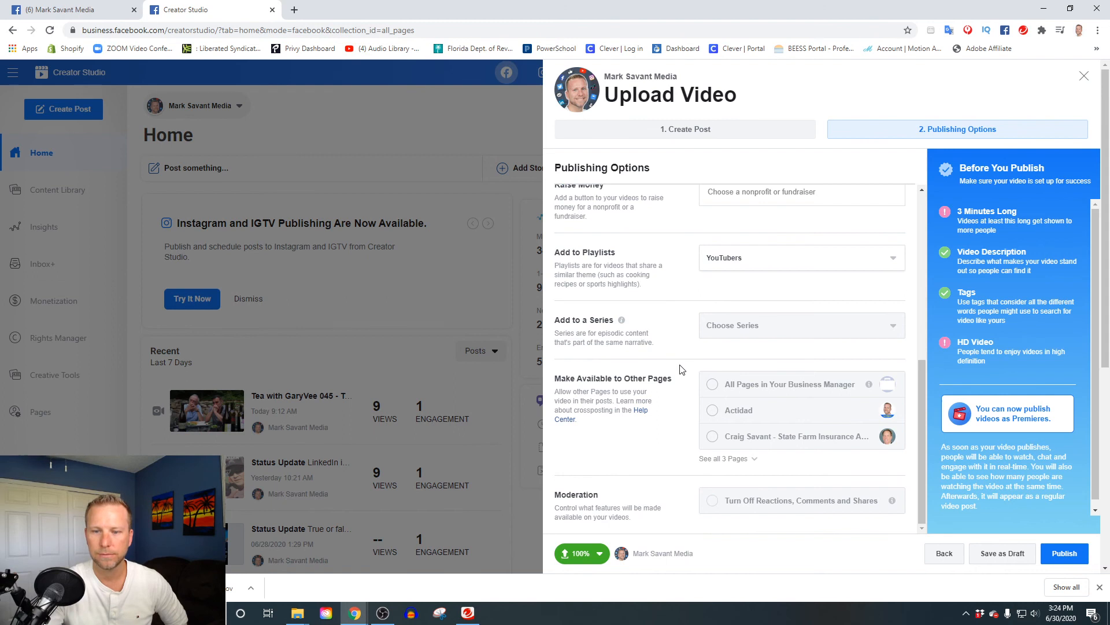
scroll(686, 370, down, 1)
Review the pages the video can be shared to and publish it.
click(728, 458)
scroll(723, 364, down, 1)
scroll(669, 352, down, 2)
scroll(676, 359, down, 1)
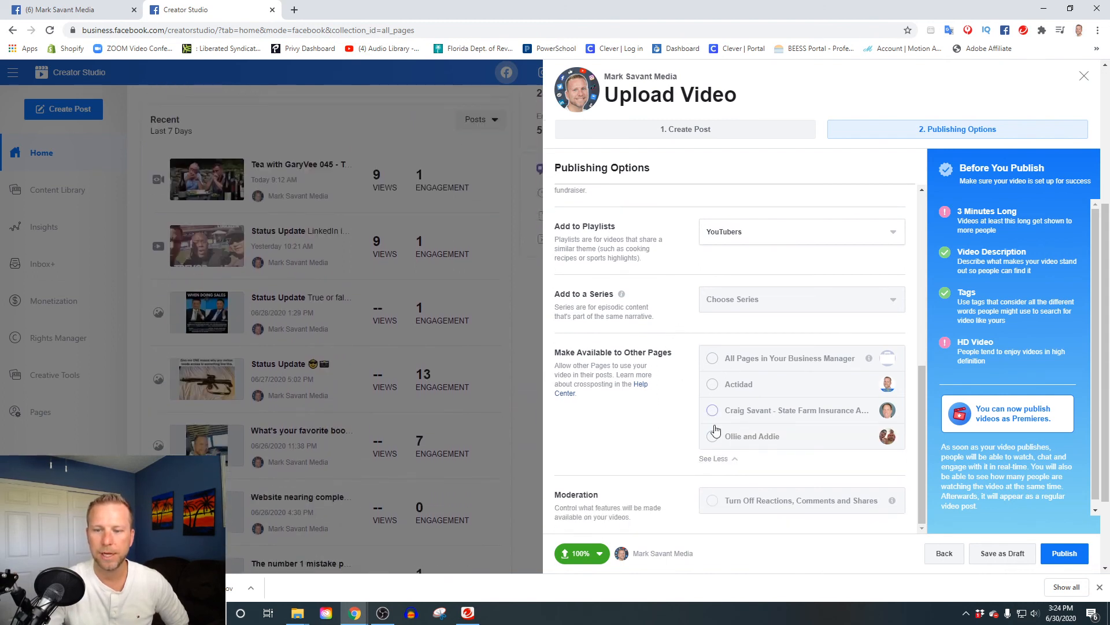
click(732, 458)
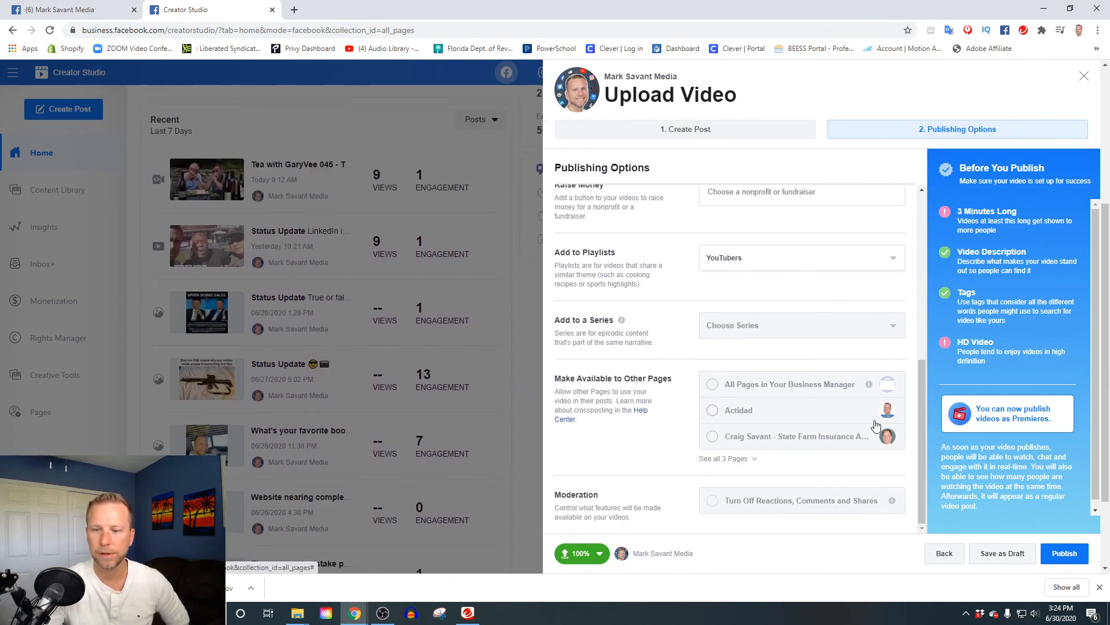
click(1057, 557)
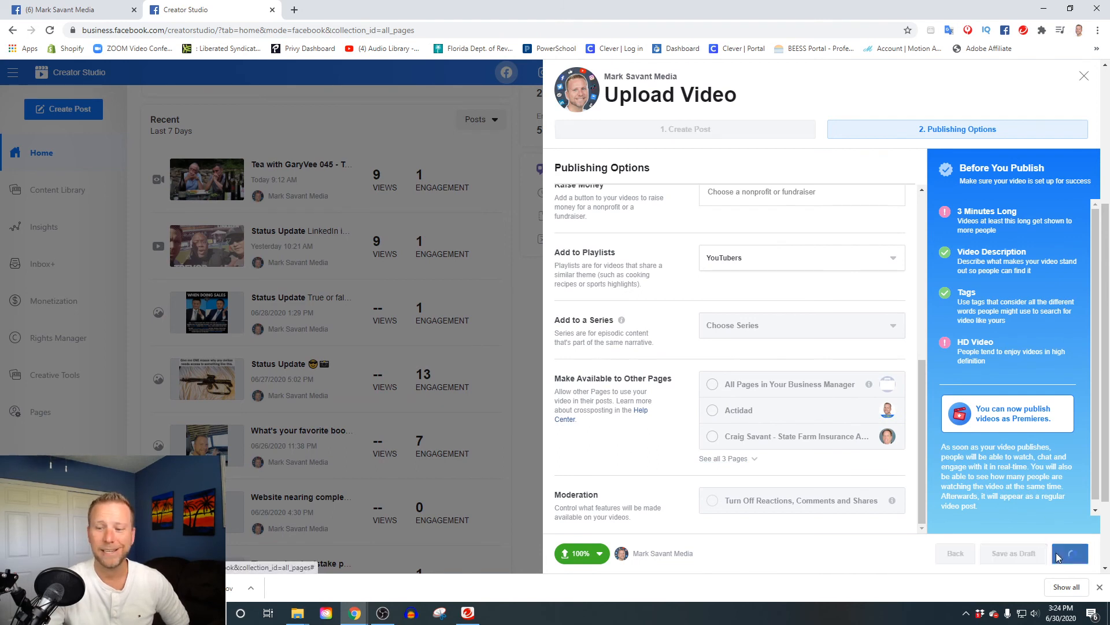